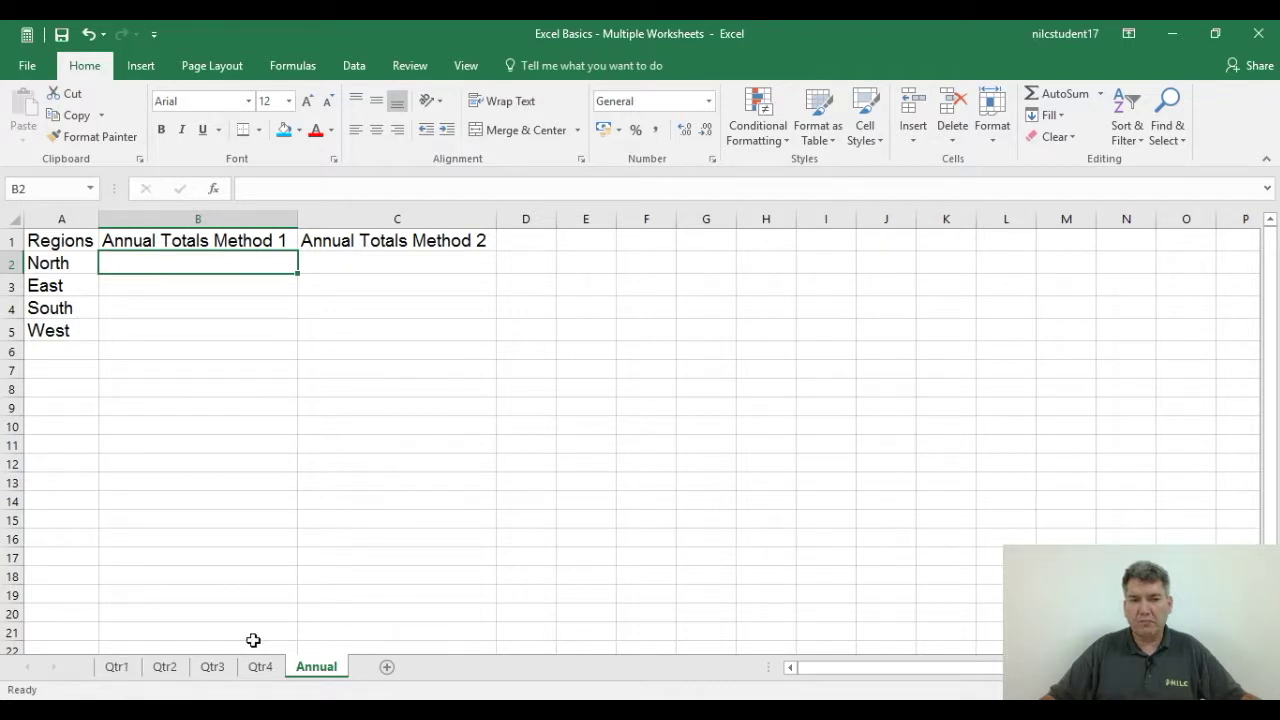
Review the regional sales tables on the Qtr1, Qtr2, Qtr3 and Qtr4 sheets, ending on the Annual sheet
left_click(117, 667)
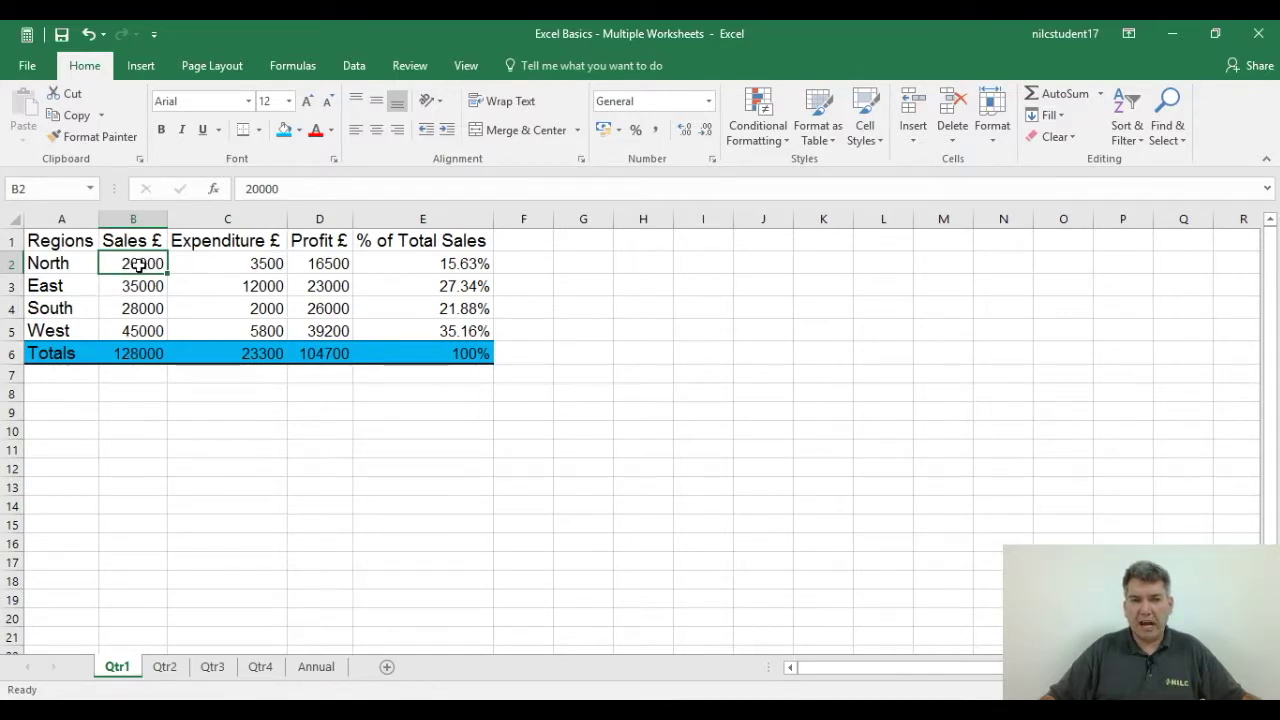
left_click(163, 667)
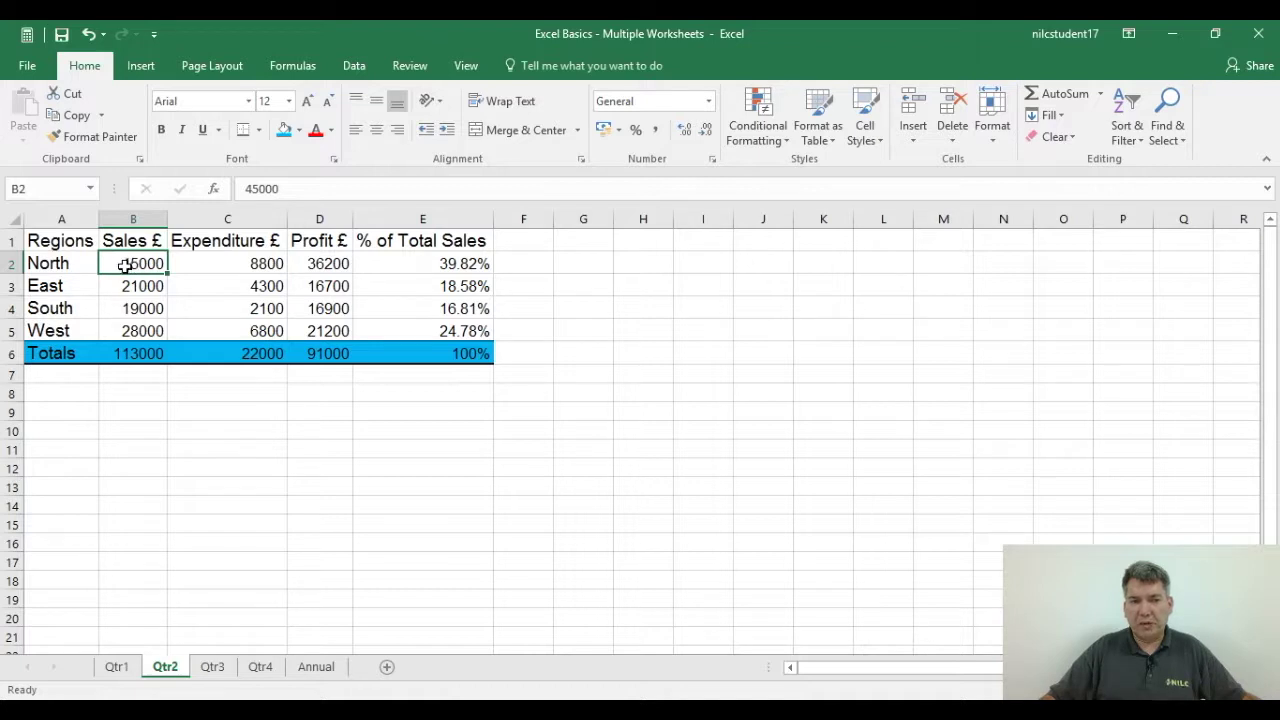
left_click(212, 667)
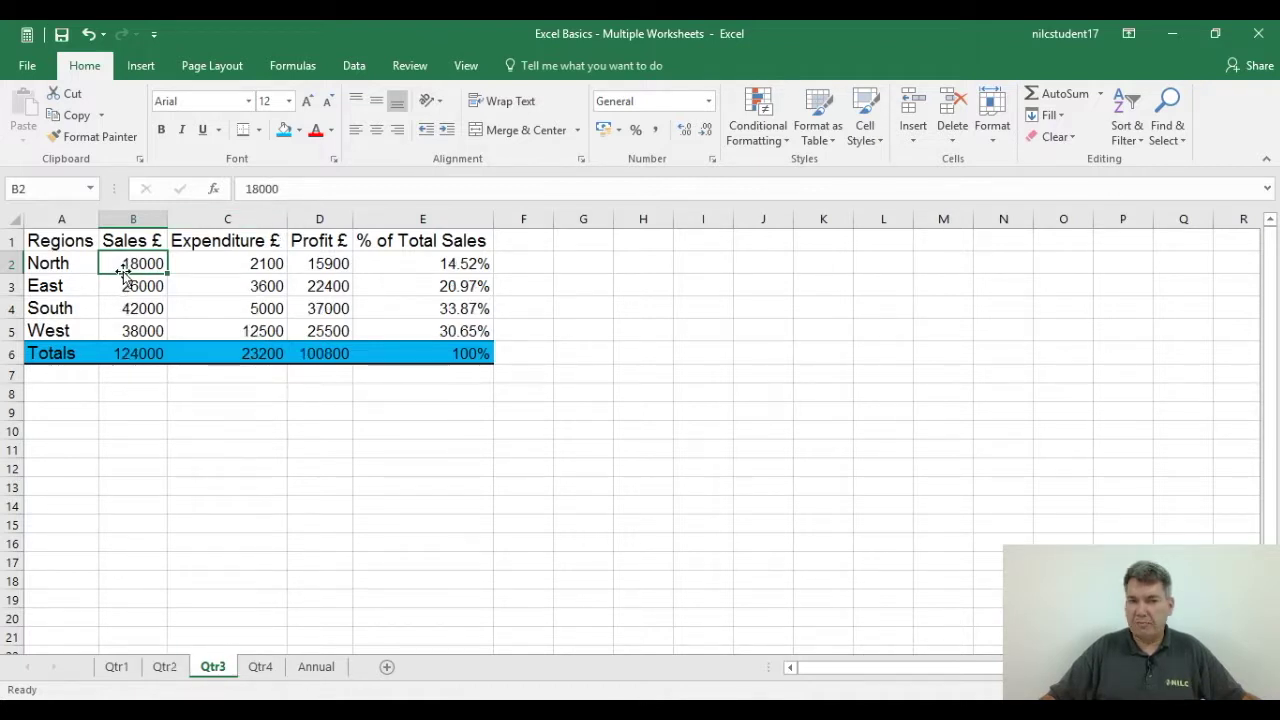
left_click(258, 667)
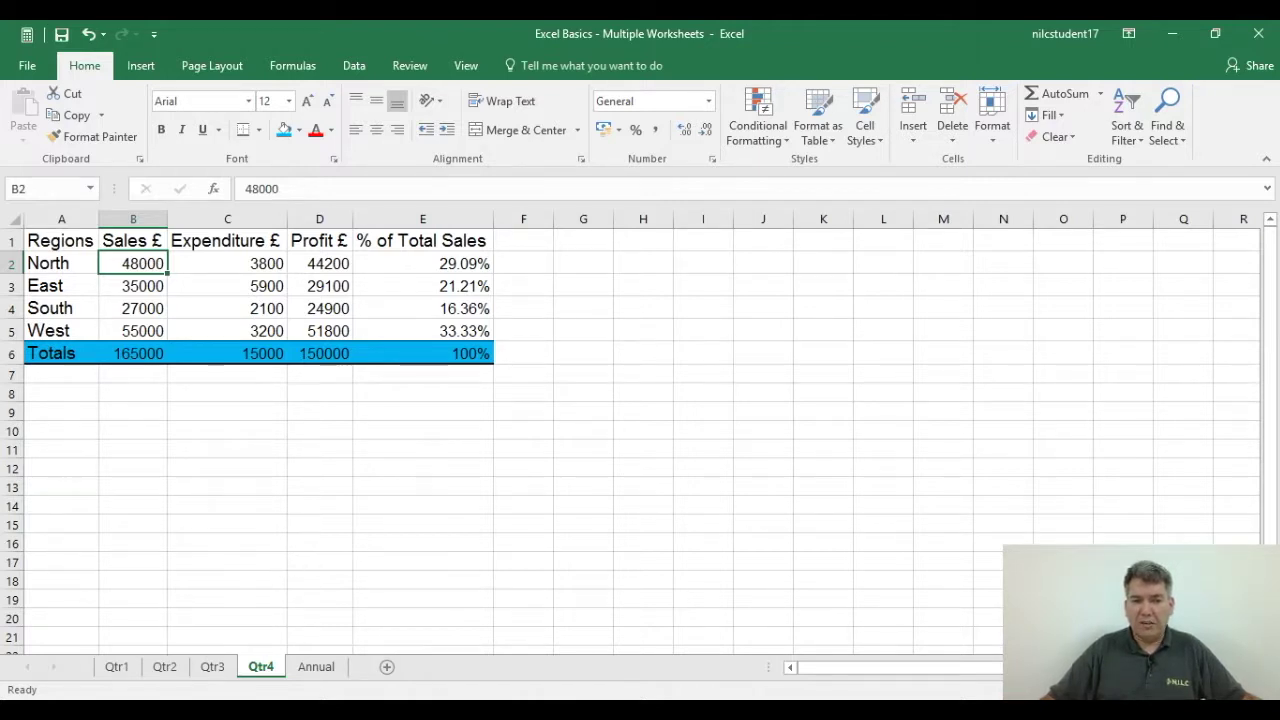
left_click(318, 667)
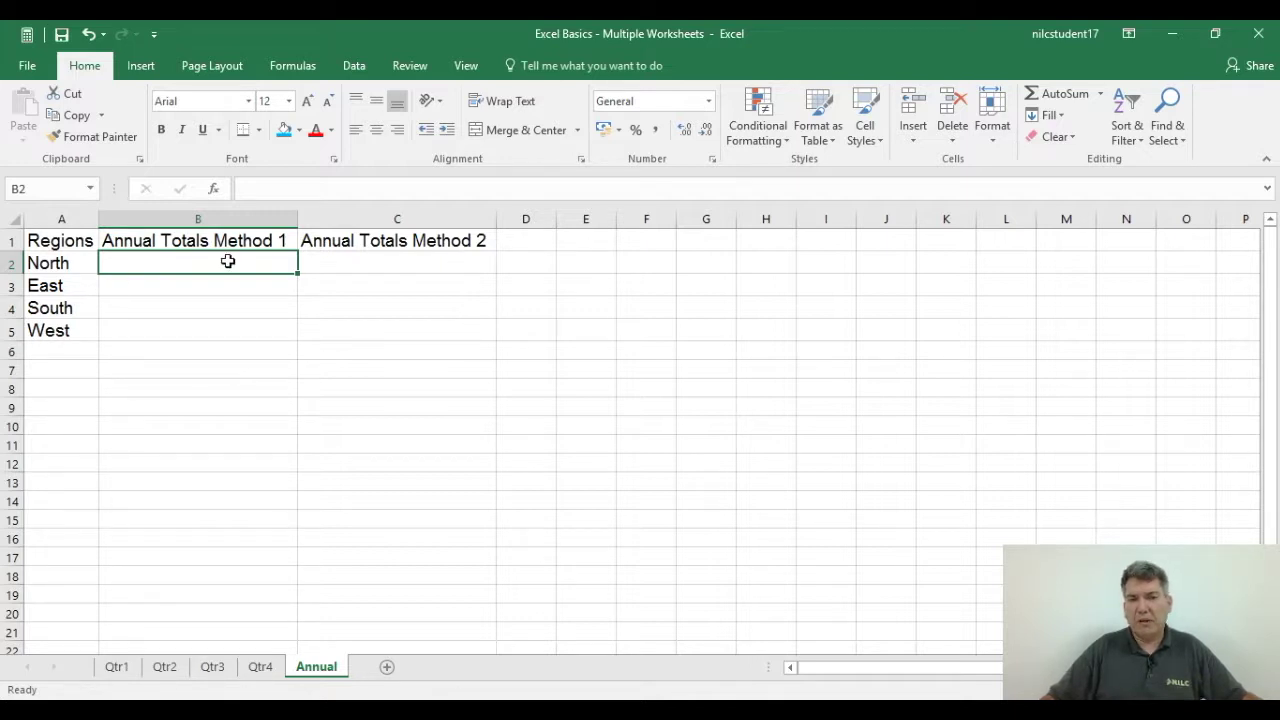
left_click(230, 366)
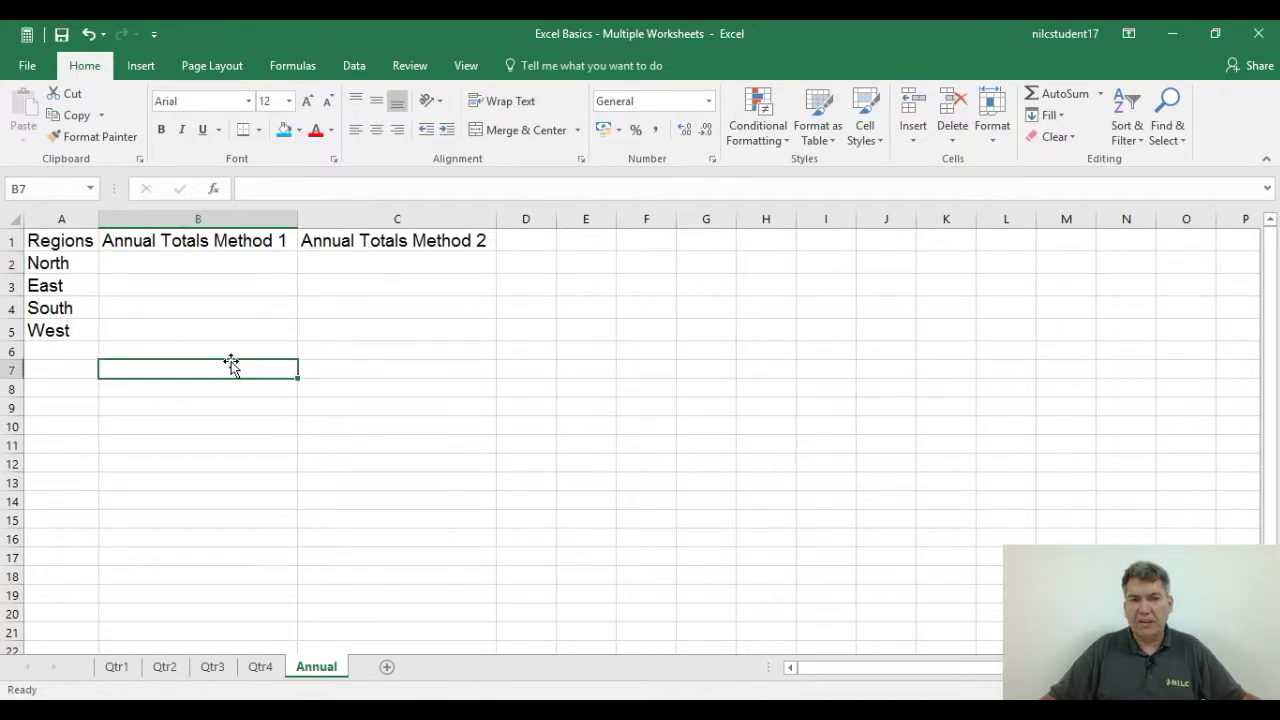
Start a formula in the Annual sheet's cell B2 that adds the North sales cells: ='Qtr1'!B2+'Qtr2'!B2
left_click(184, 260)
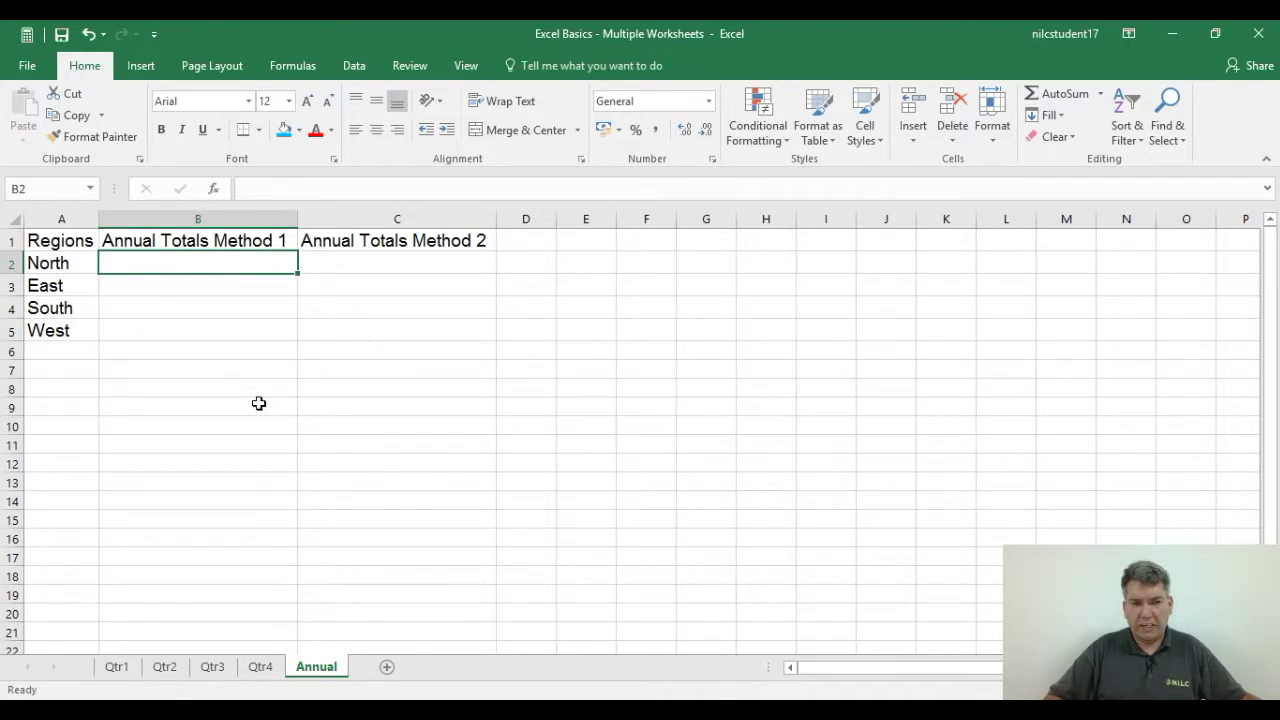
type("=")
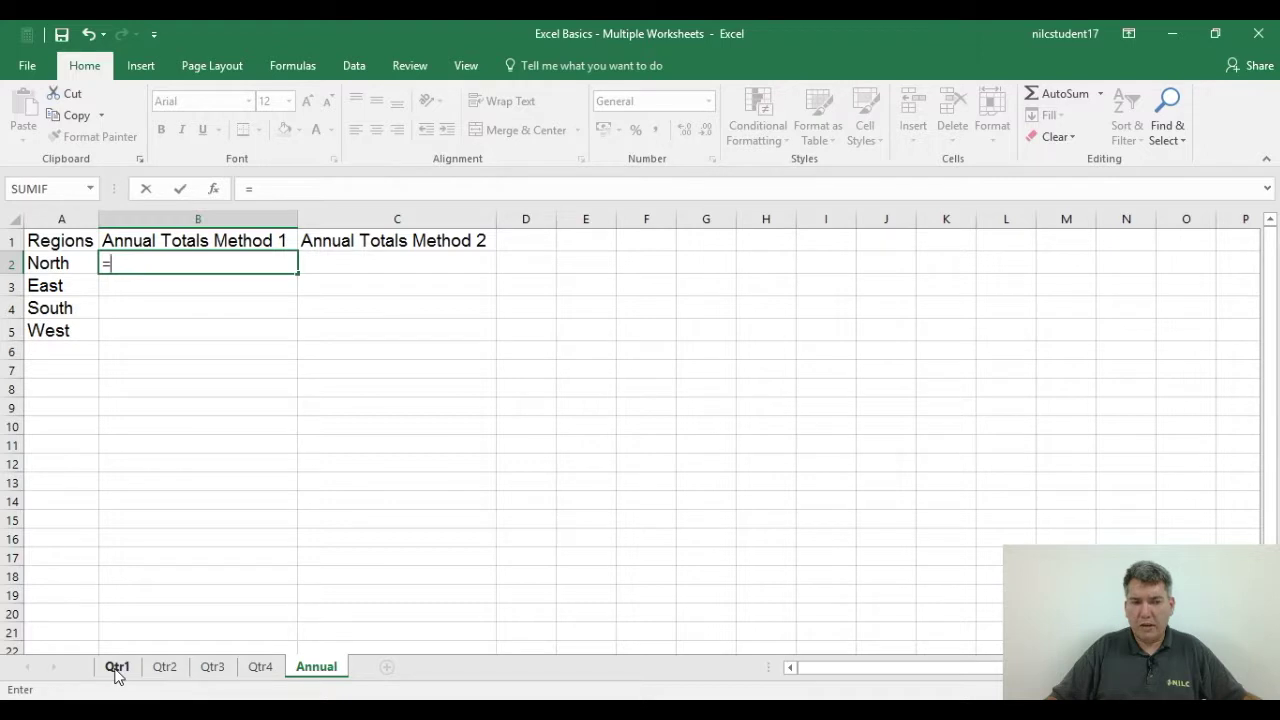
left_click(117, 667)
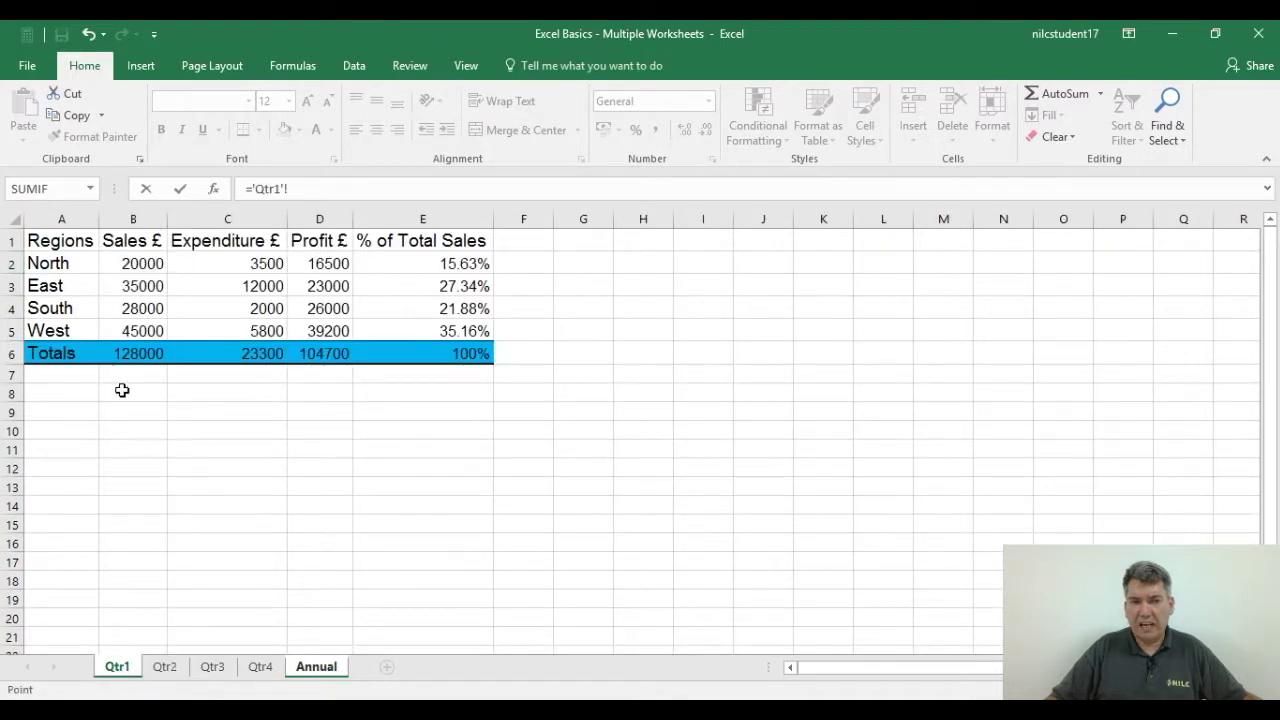
left_click(134, 264)
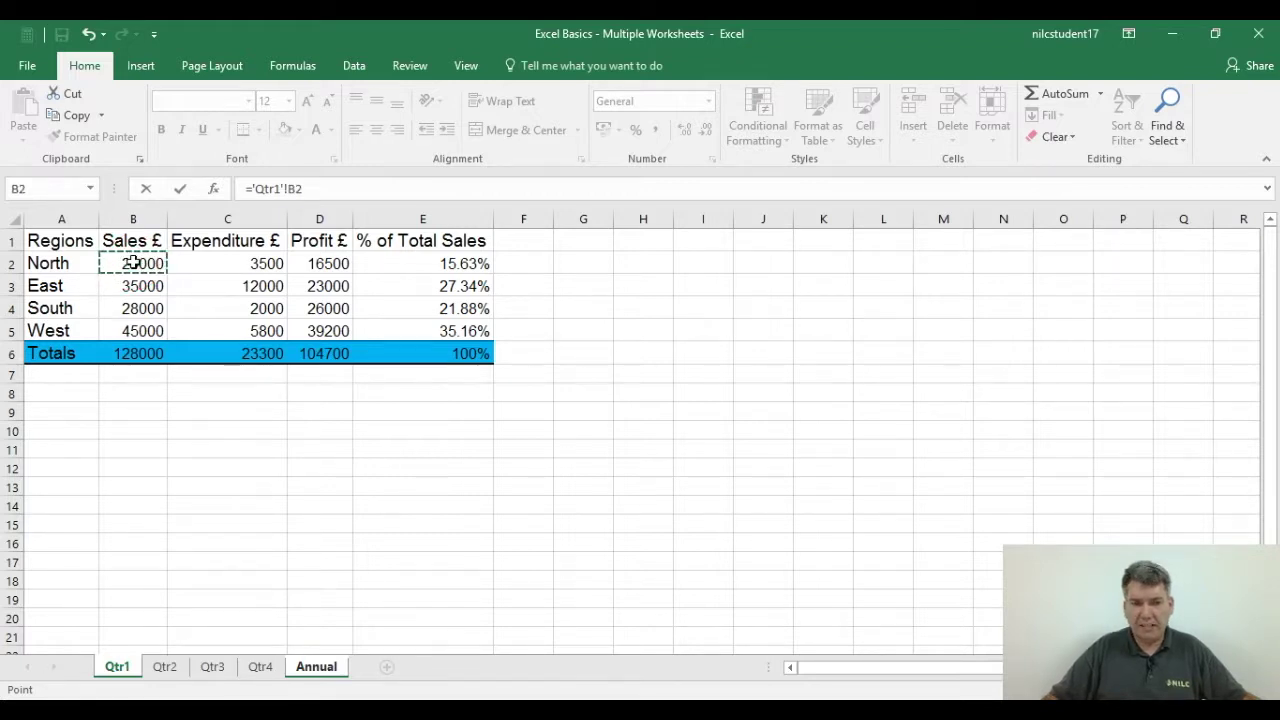
type("+")
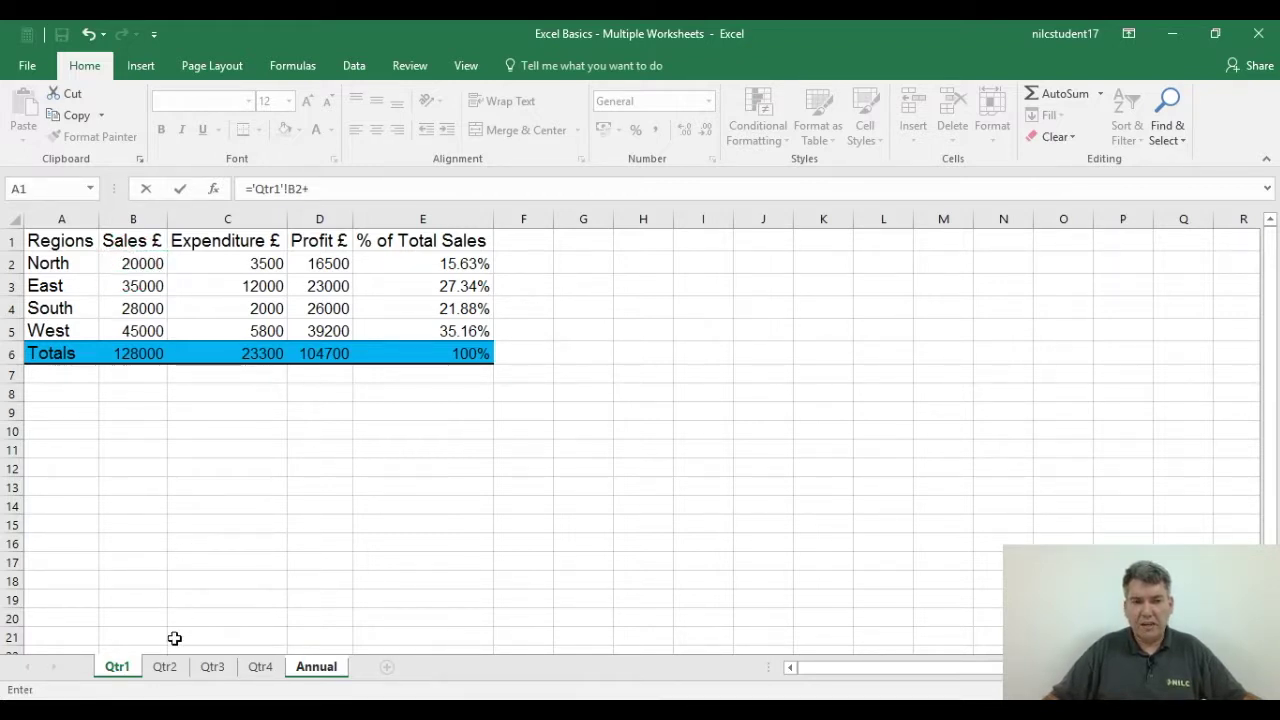
left_click(164, 667)
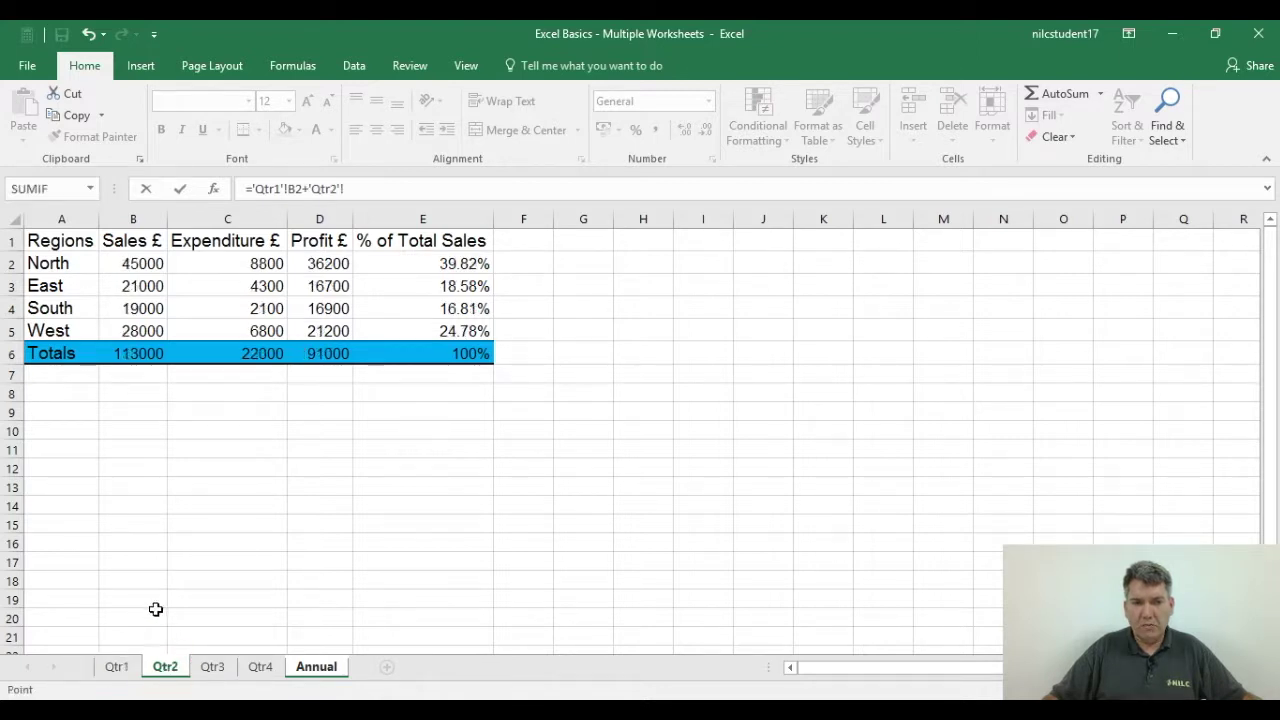
left_click(133, 264)
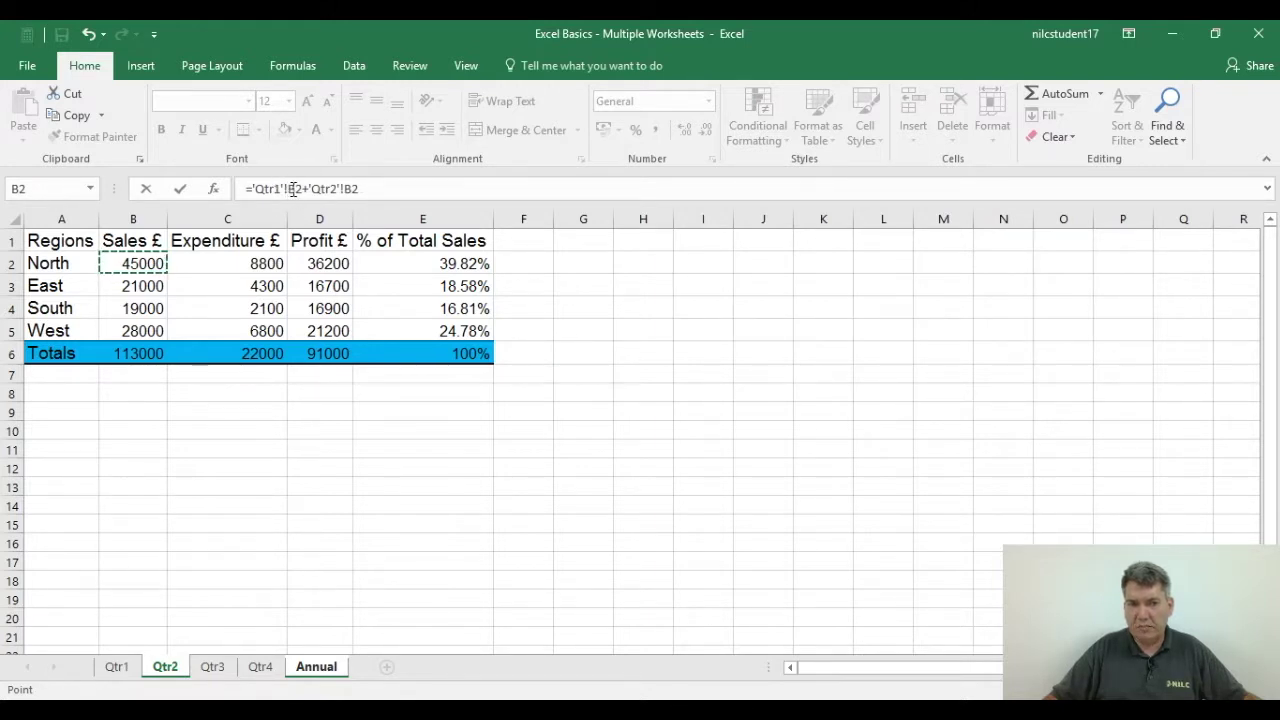
Extend the North total formula with +'Qtr3'!B2+'Qtr4'!B2 and enter it
left_click(363, 188)
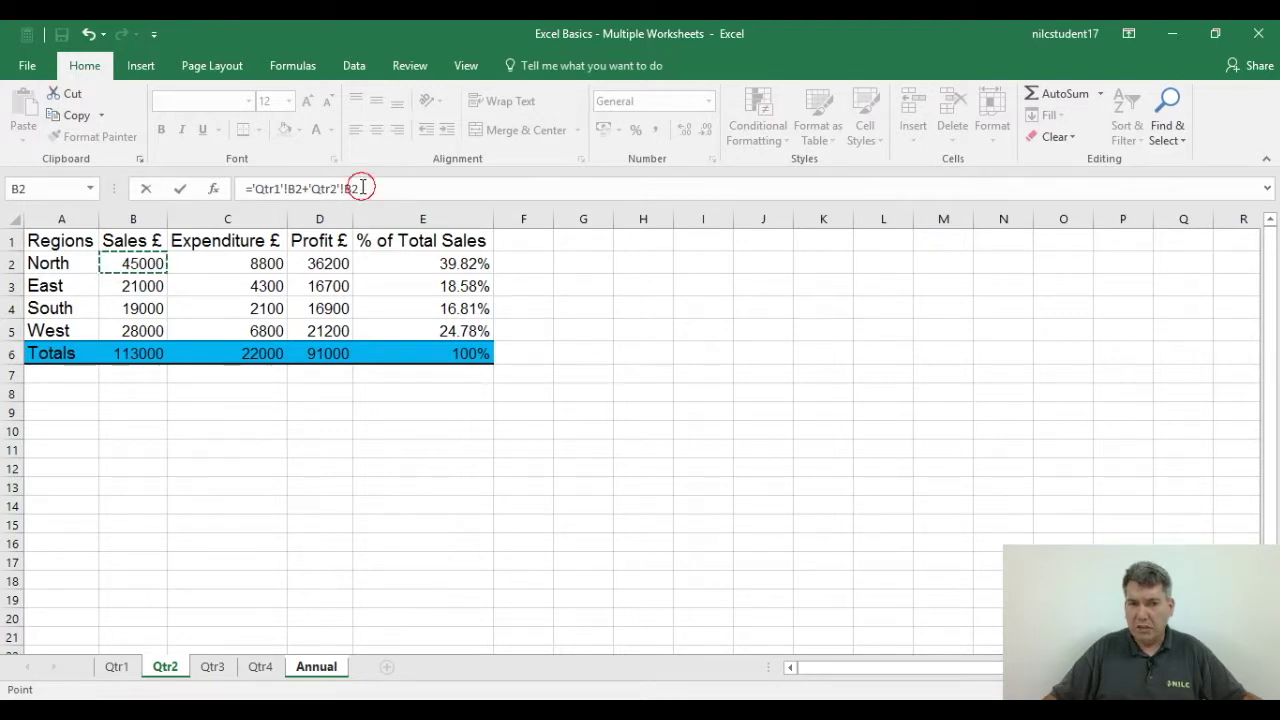
type("+")
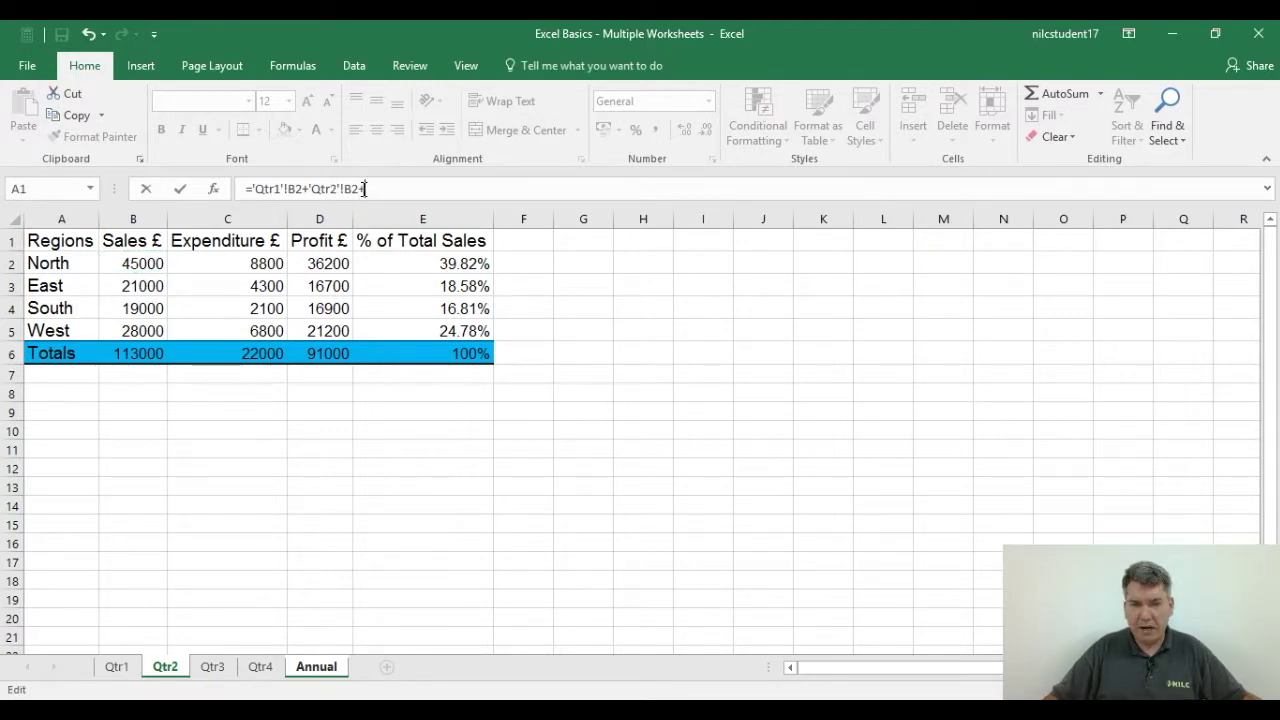
left_click(216, 668)
left_click(135, 265)
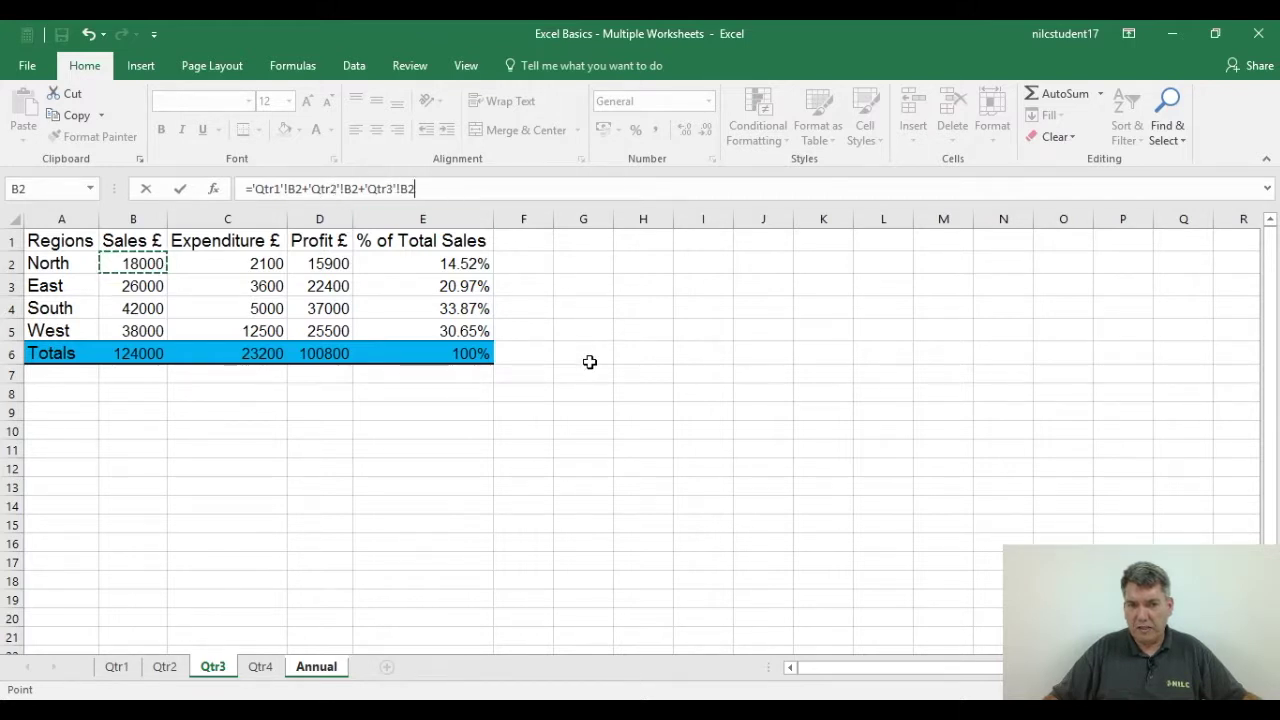
type("+")
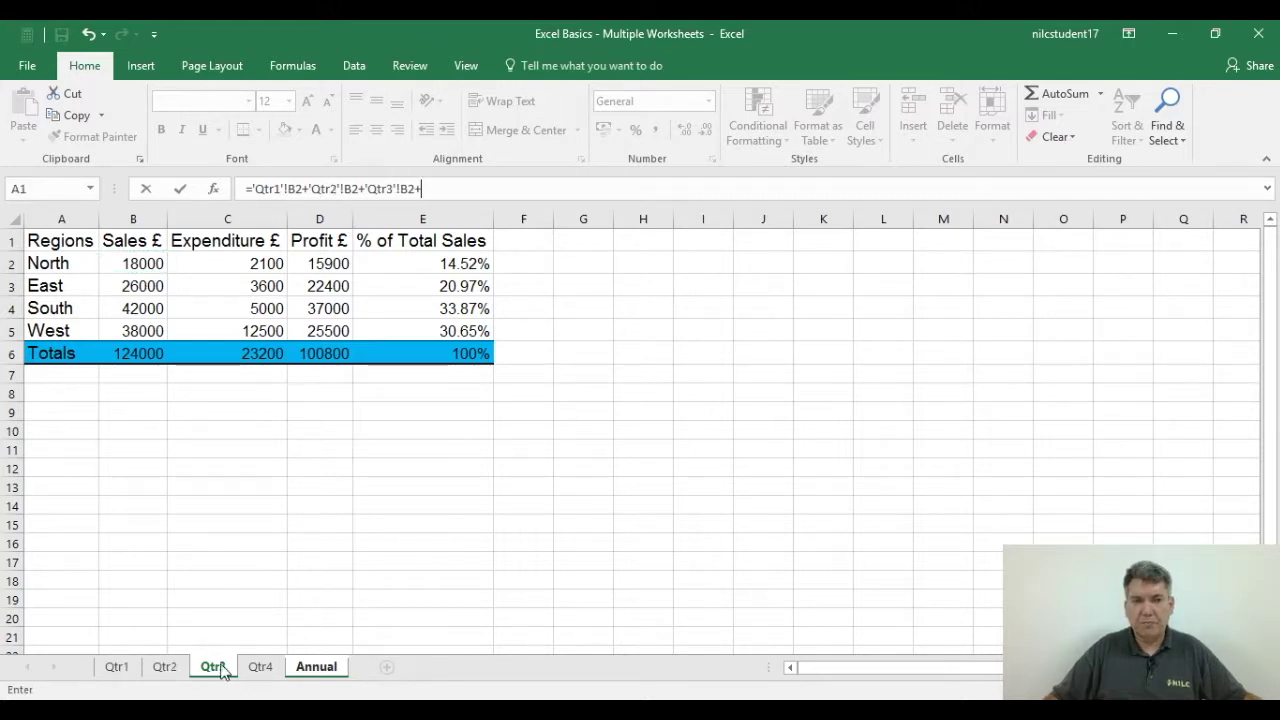
left_click(261, 667)
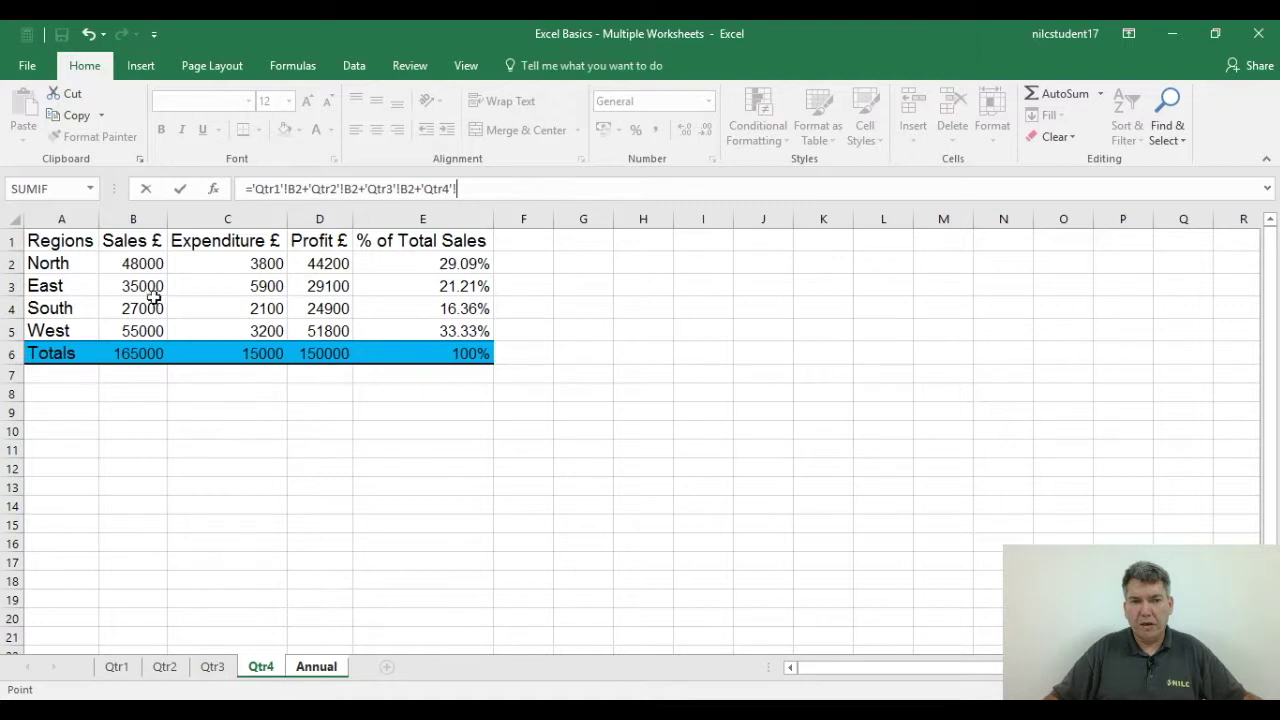
left_click(129, 264)
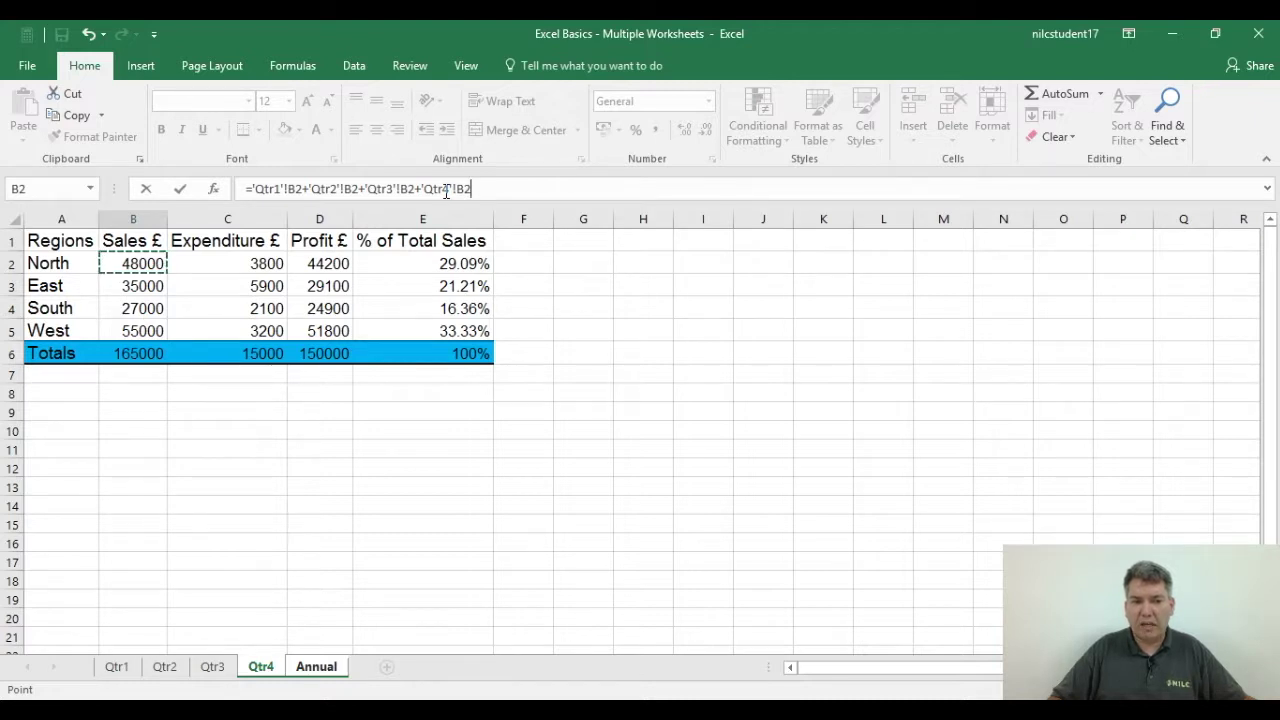
key("Return")
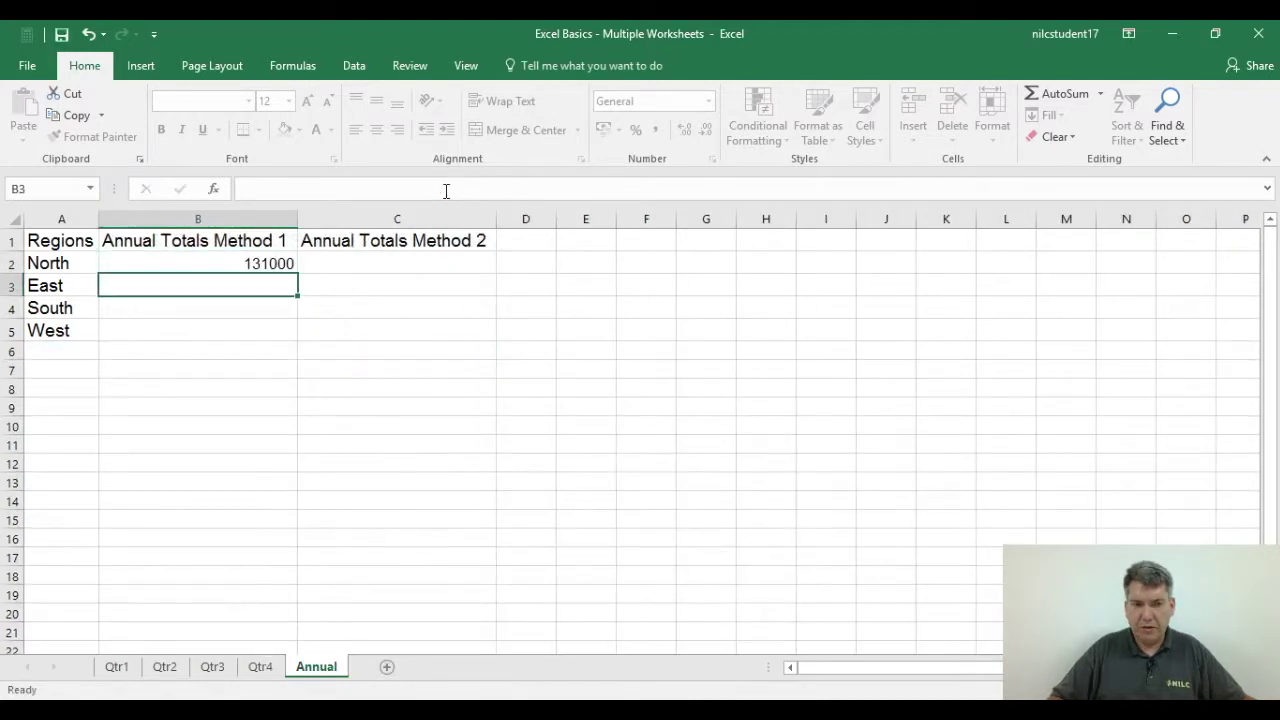
Inspect the North total formula in B2 and compare the region order across the Qtr1 to Qtr4 sheets
left_click(242, 260)
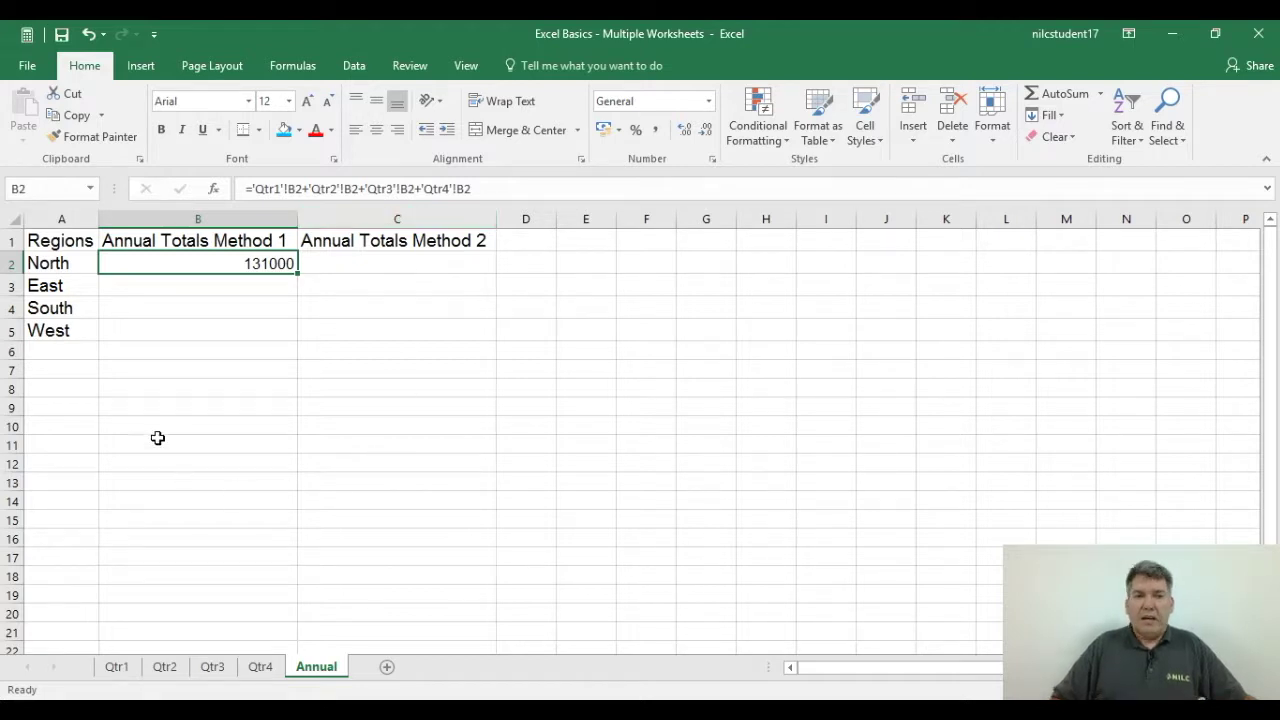
left_click(238, 283)
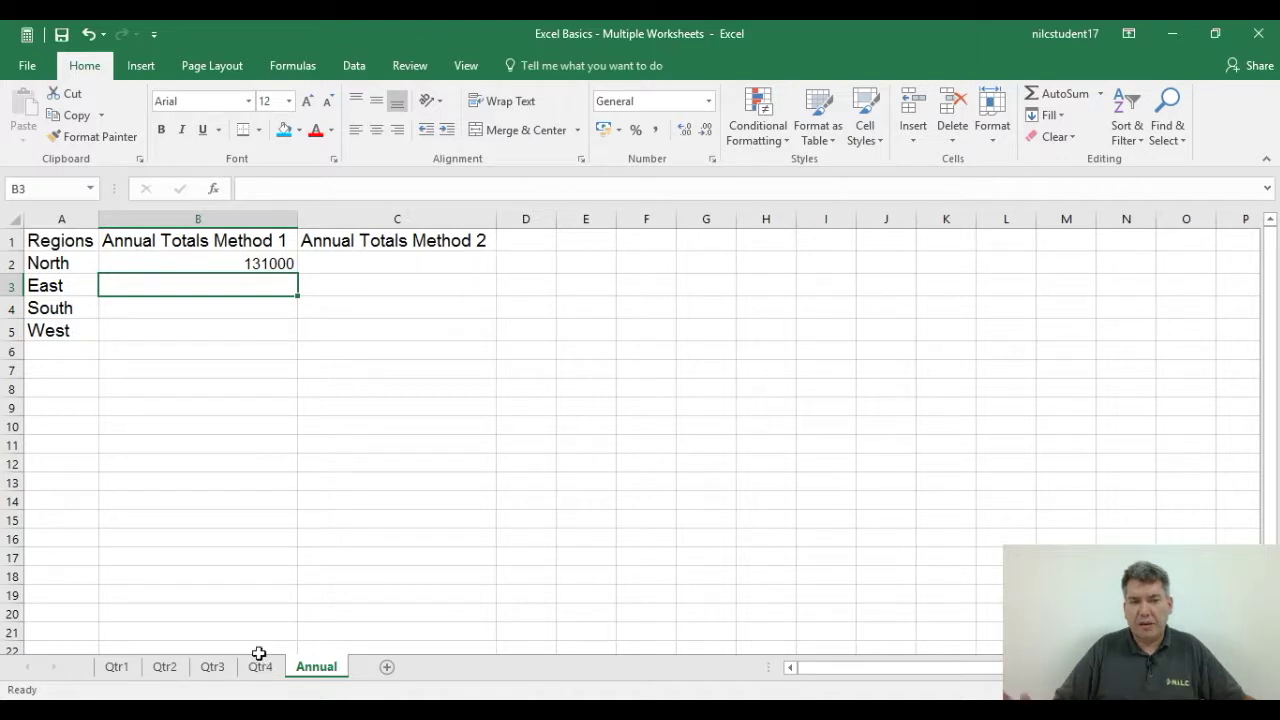
left_click(116, 667)
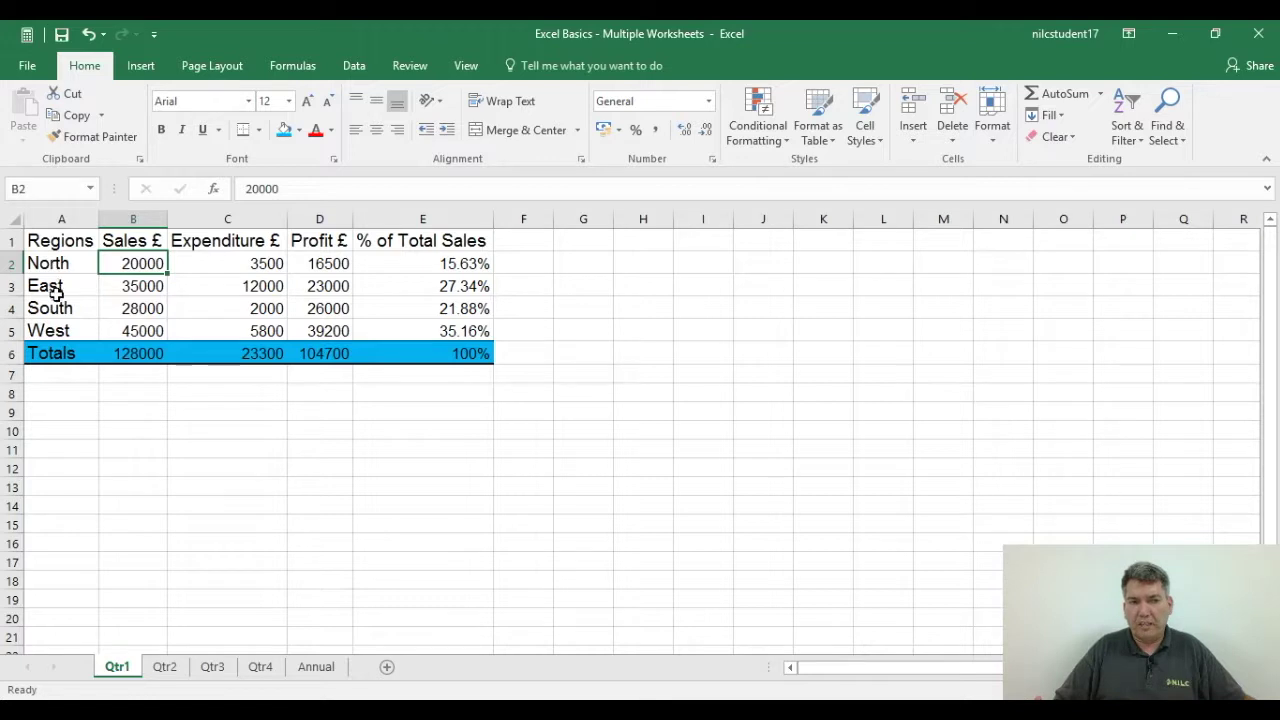
left_click(165, 667)
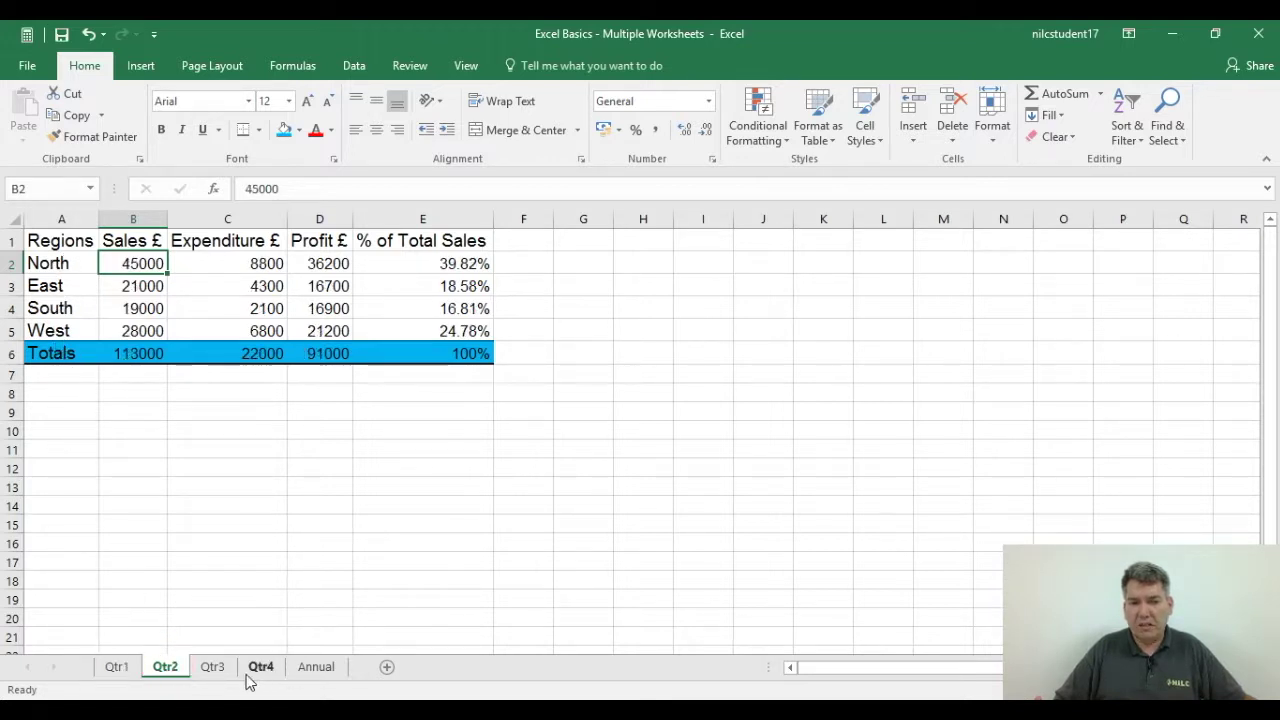
left_click(214, 670)
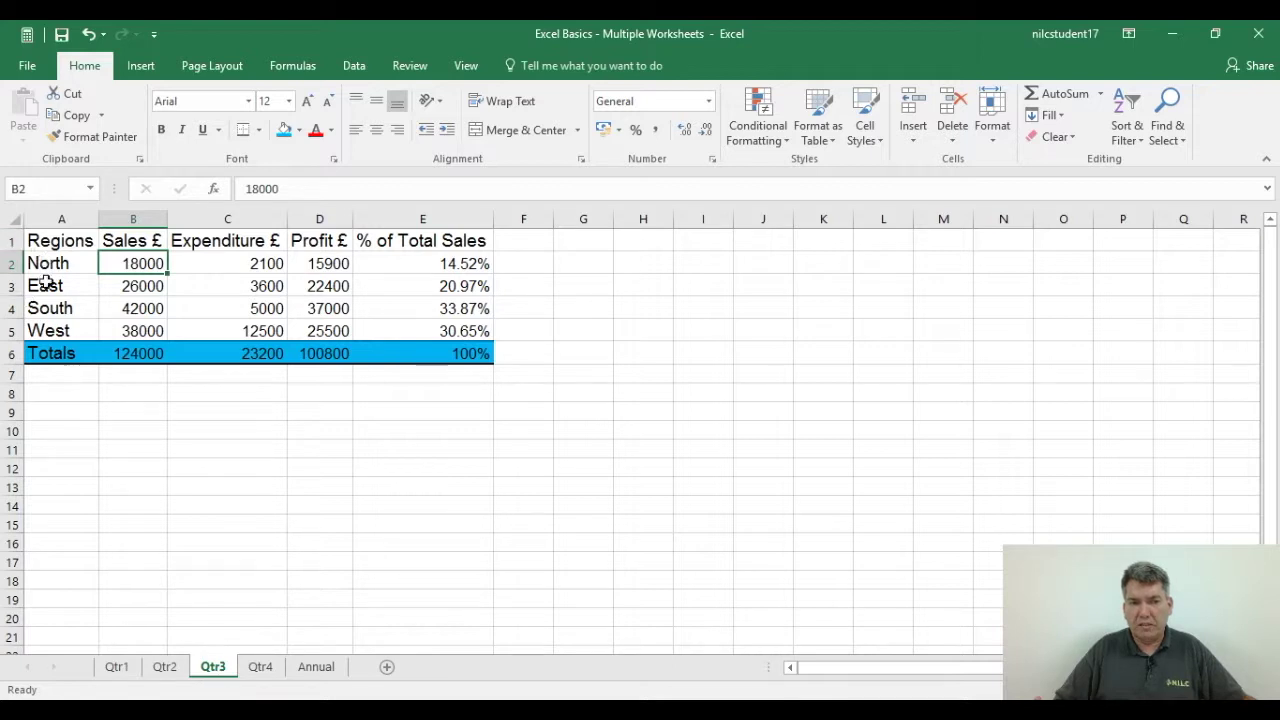
left_click(264, 672)
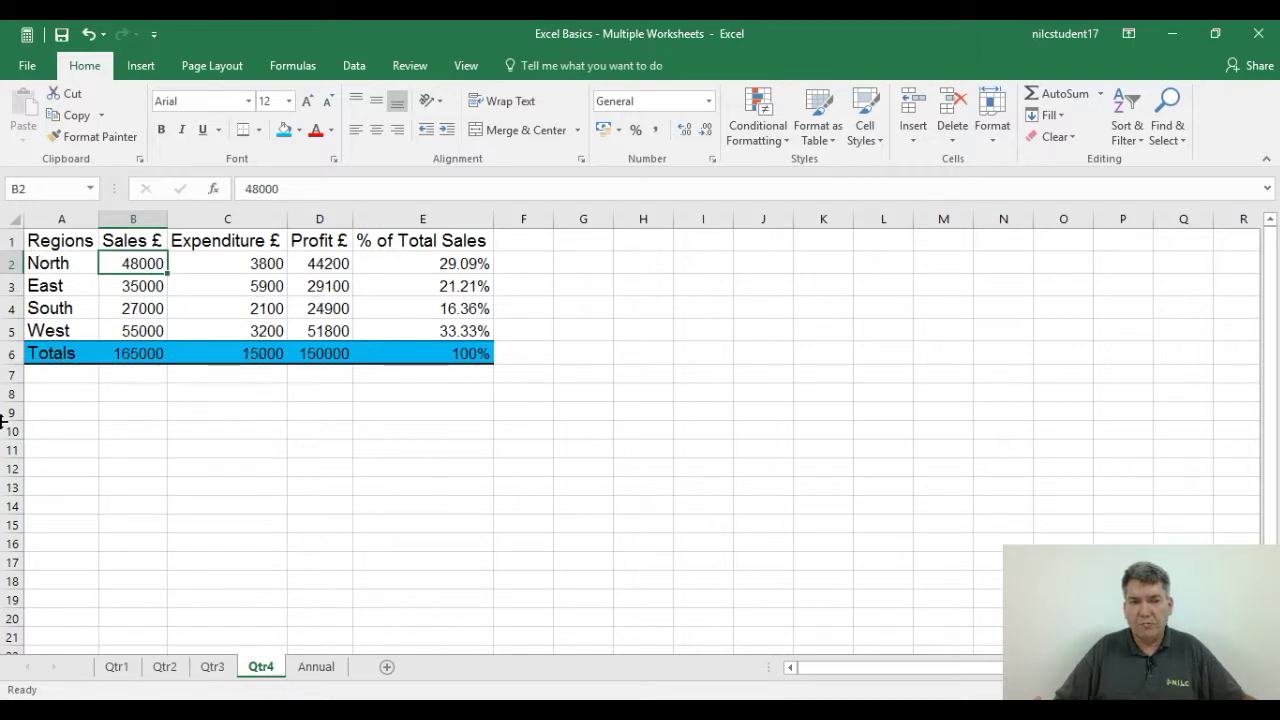
Fill the North total formula on the Annual sheet from B2 down through B5 for East, South and West
left_click(308, 668)
left_click(215, 258)
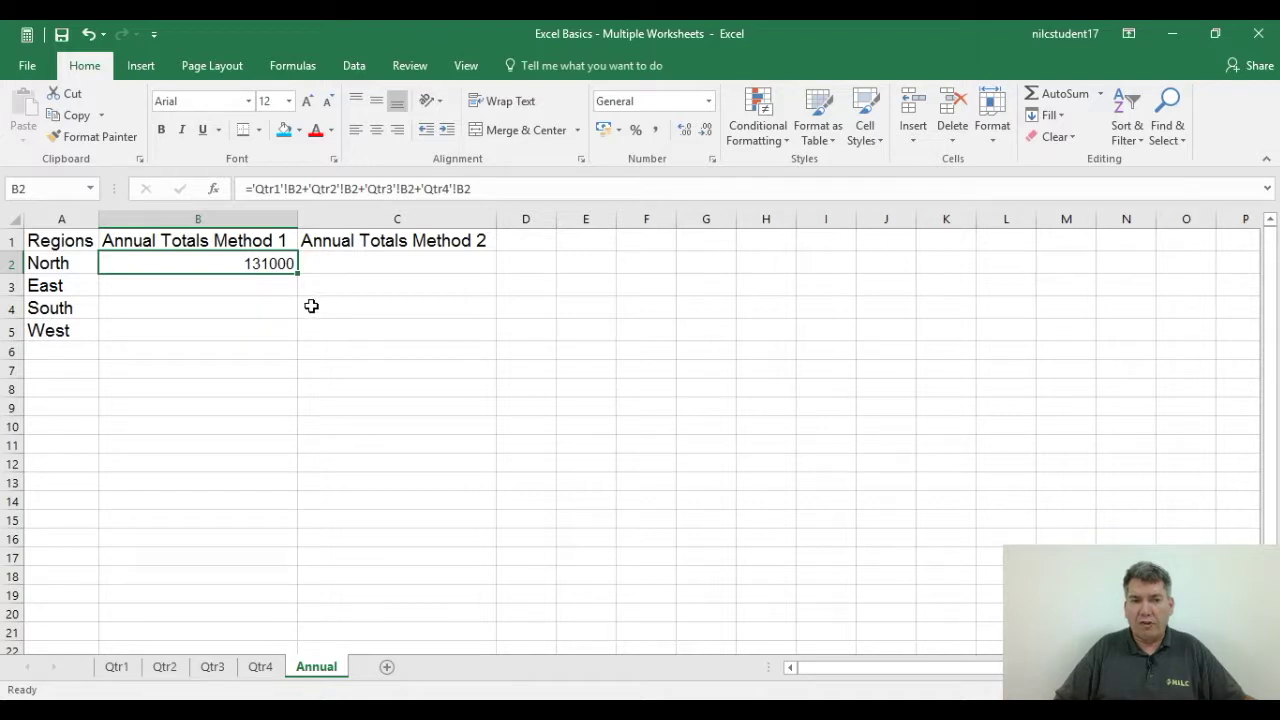
left_click_drag(297, 278, 295, 337)
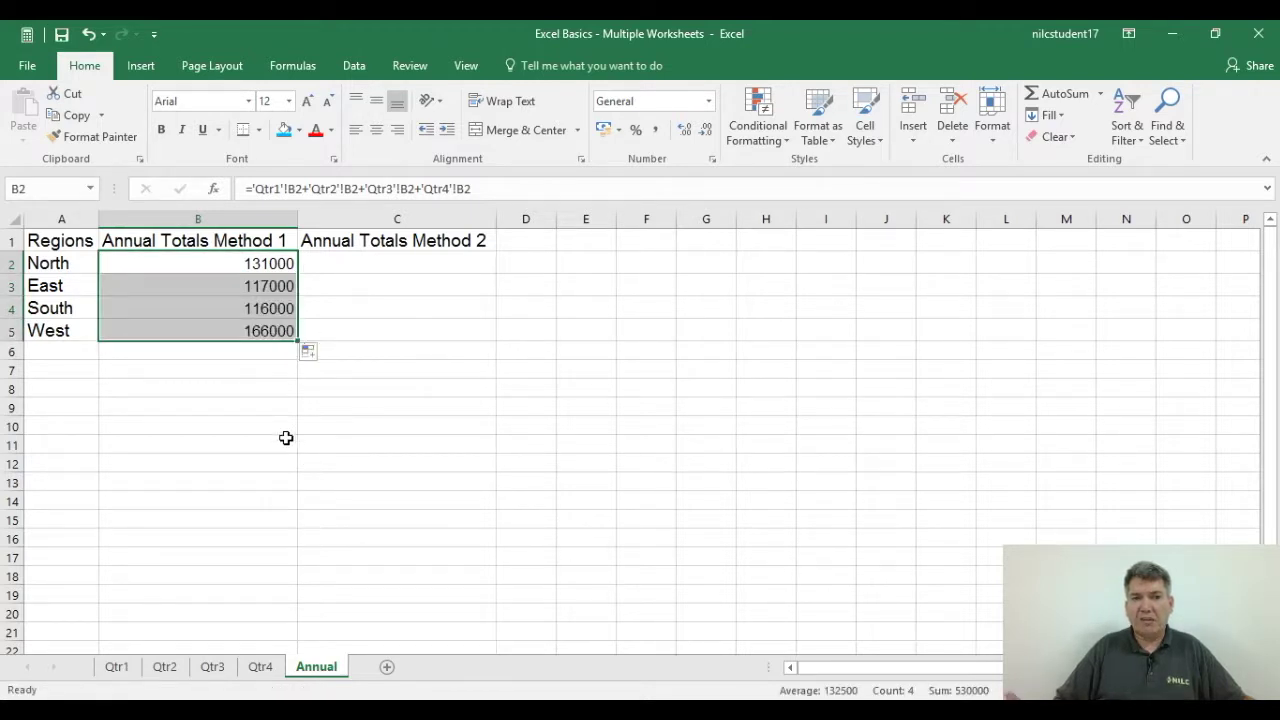
Check the West total formula in Annual B5 against the West sales cell B5 on each of the Qtr1 to Qtr4 sheets
left_click(252, 330)
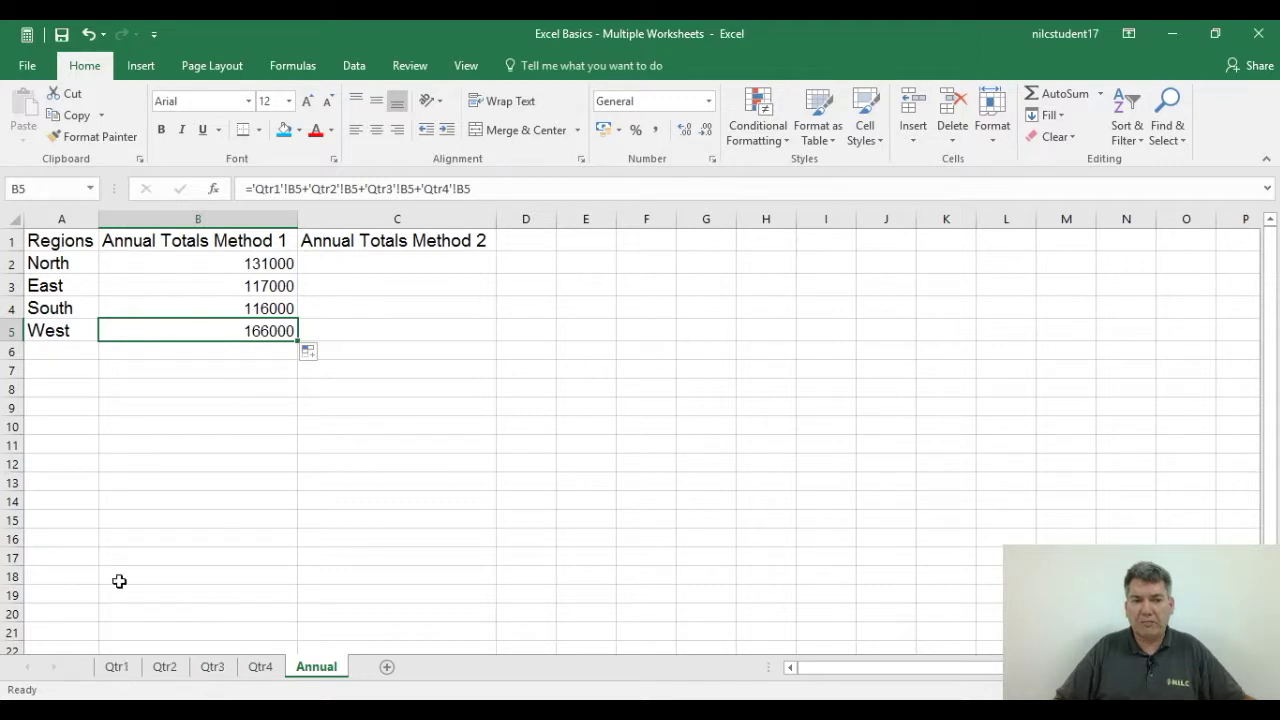
left_click(117, 667)
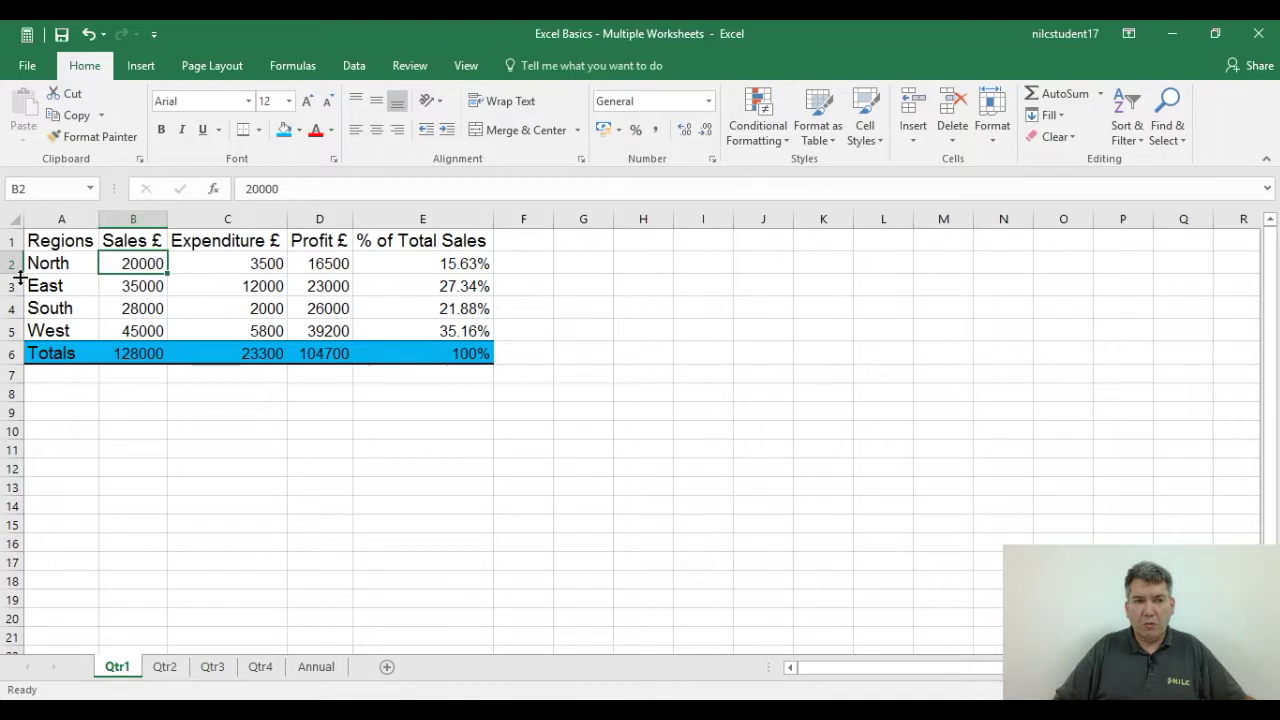
left_click(113, 333)
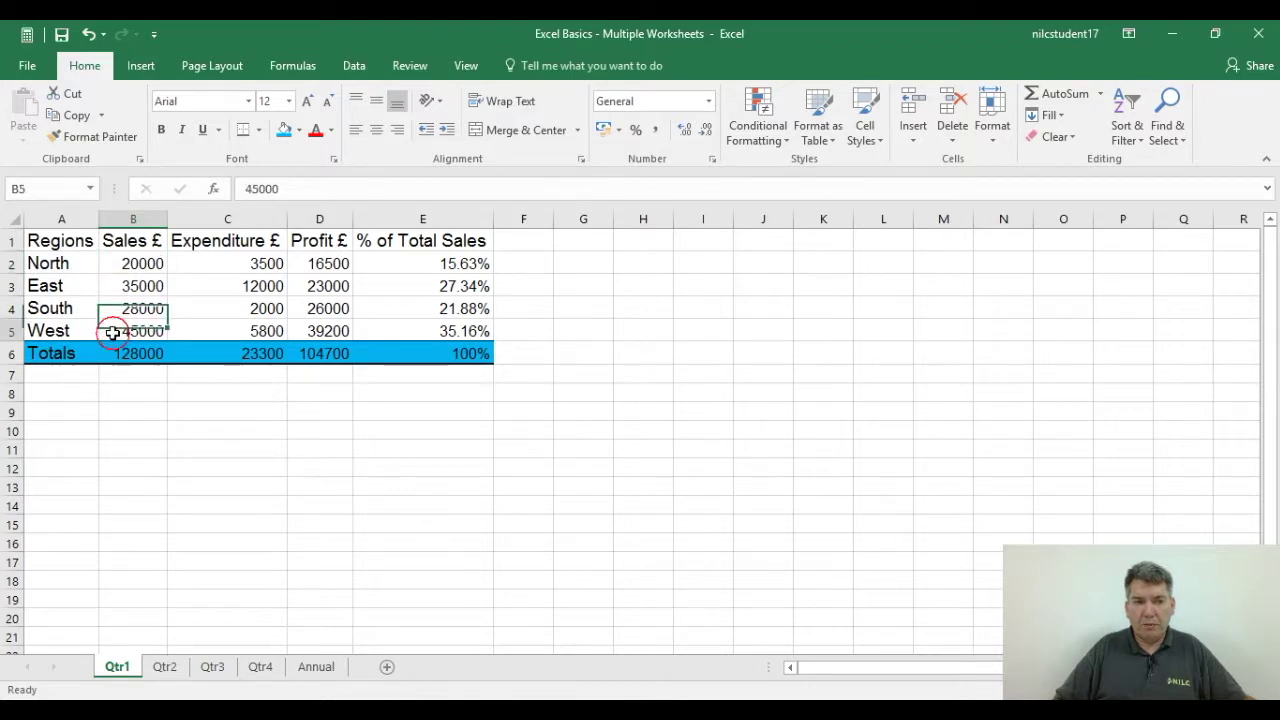
left_click(165, 670)
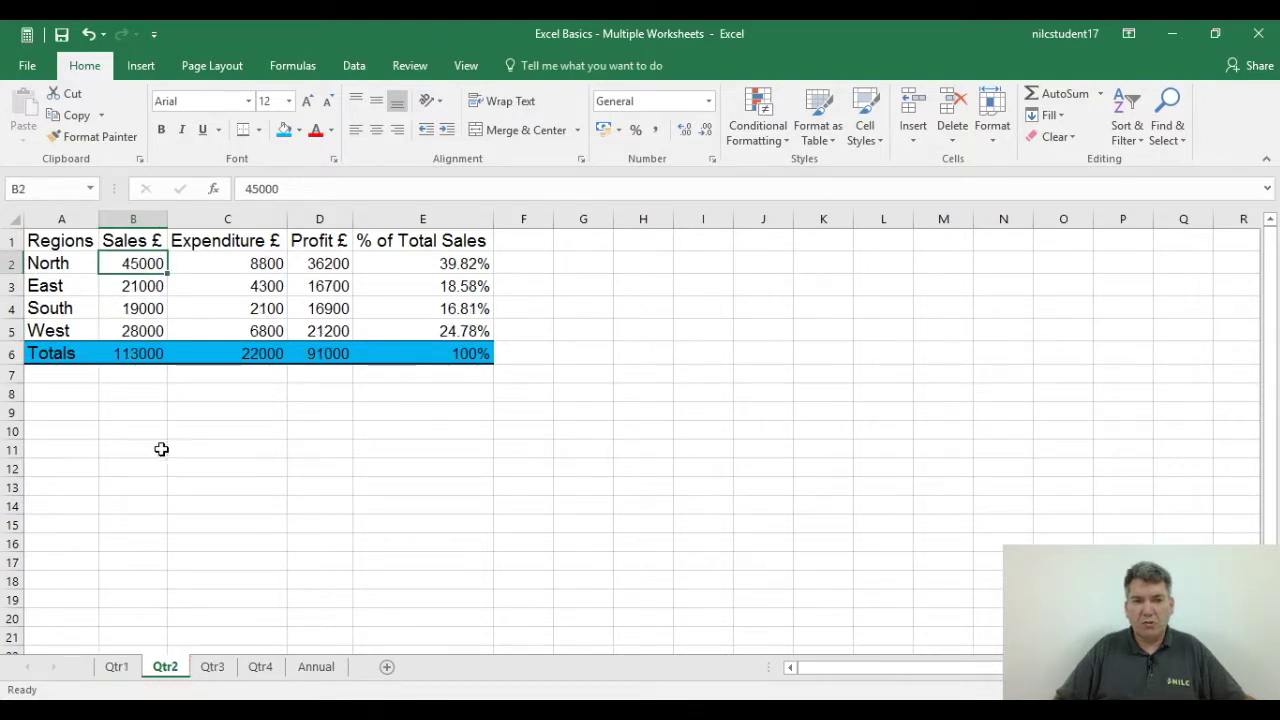
left_click(148, 330)
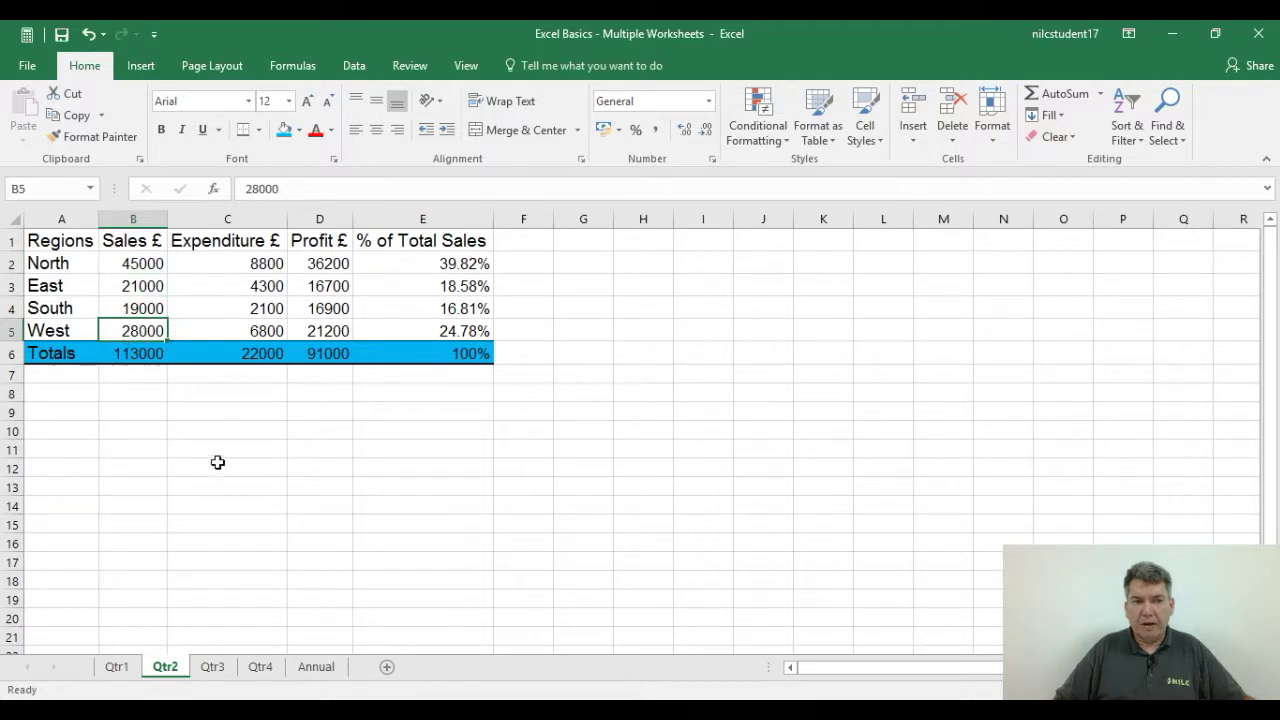
left_click(213, 668)
left_click(137, 331)
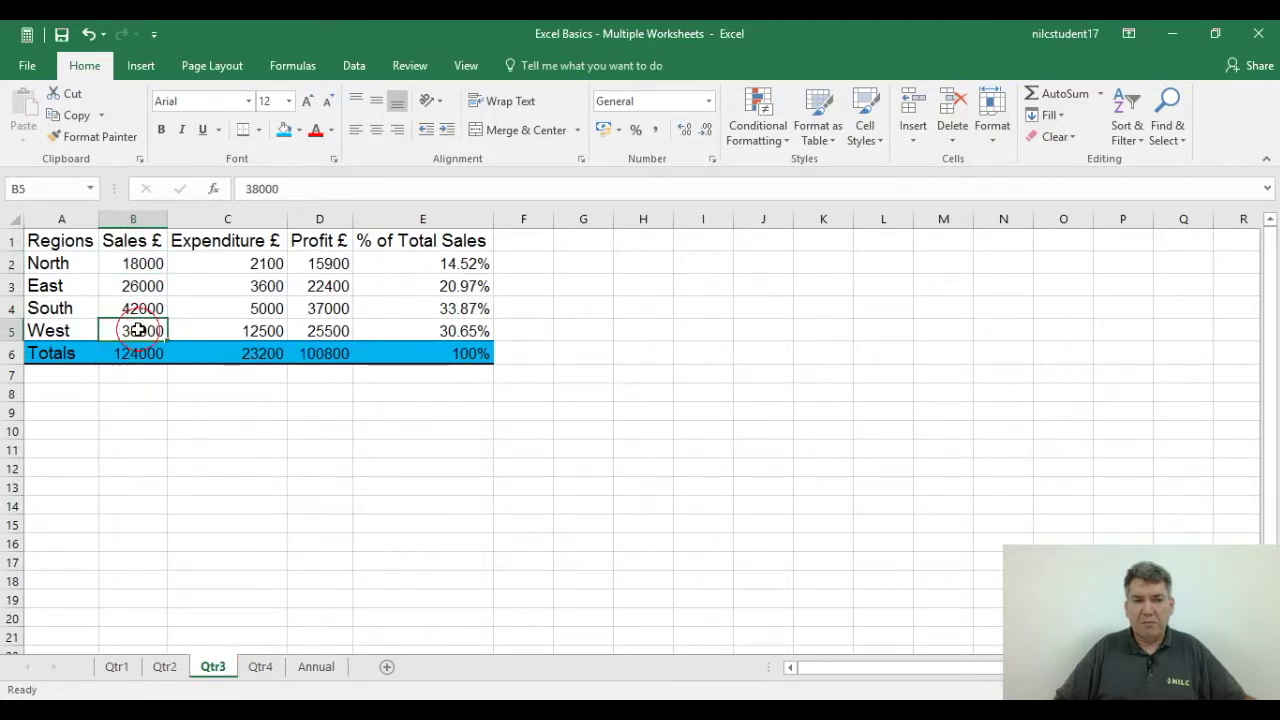
left_click(262, 667)
left_click(143, 336)
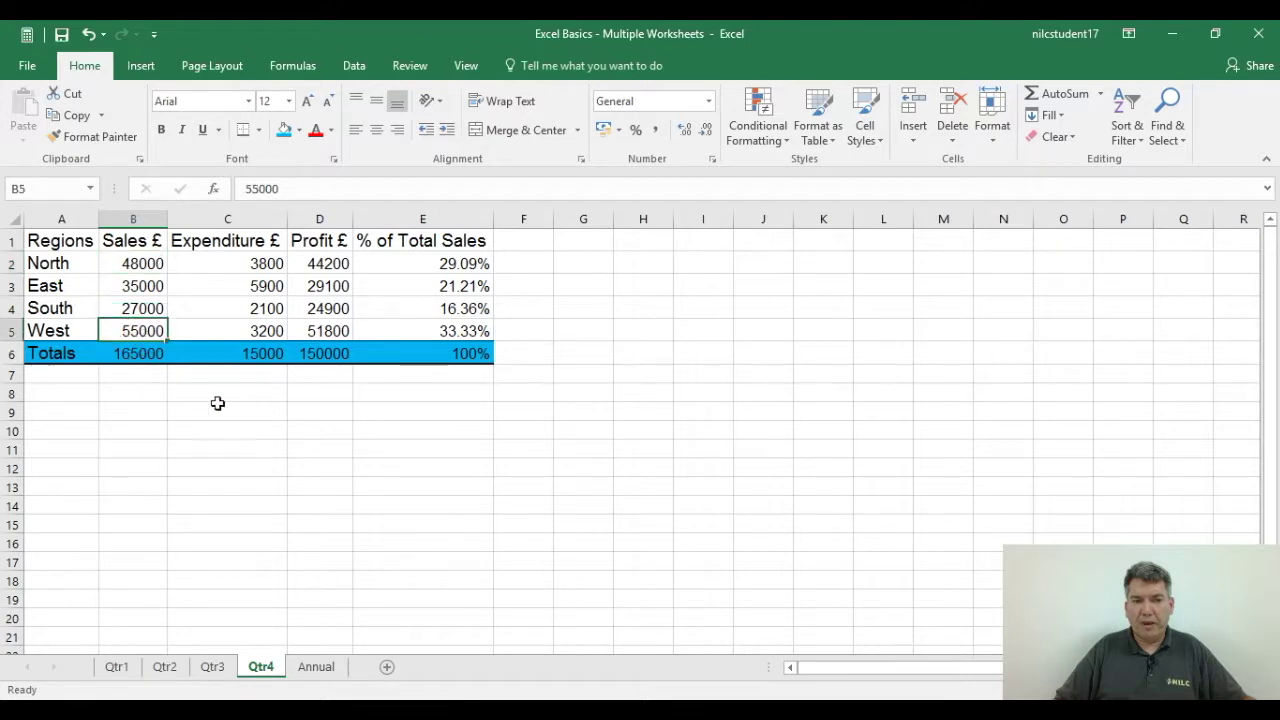
Examine the Method 1 formulas in B2 through B5 on the Annual sheet and how their row references change per region
left_click(316, 667)
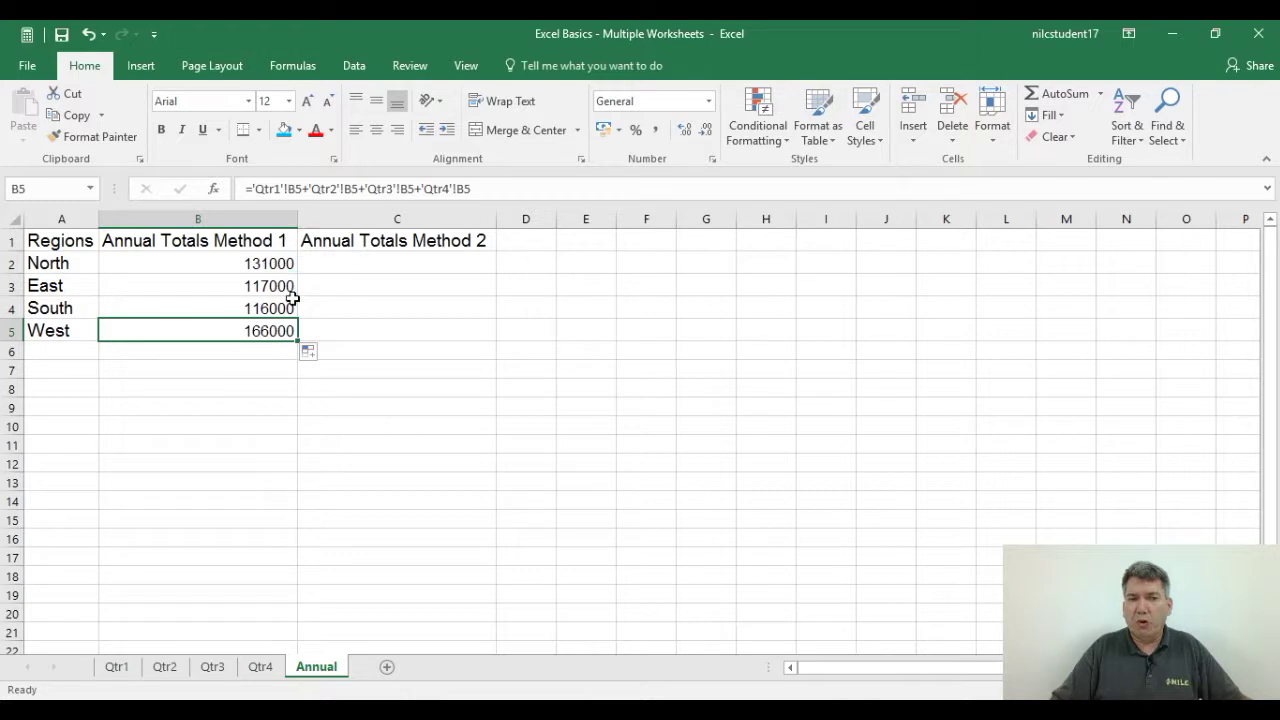
left_click(116, 668)
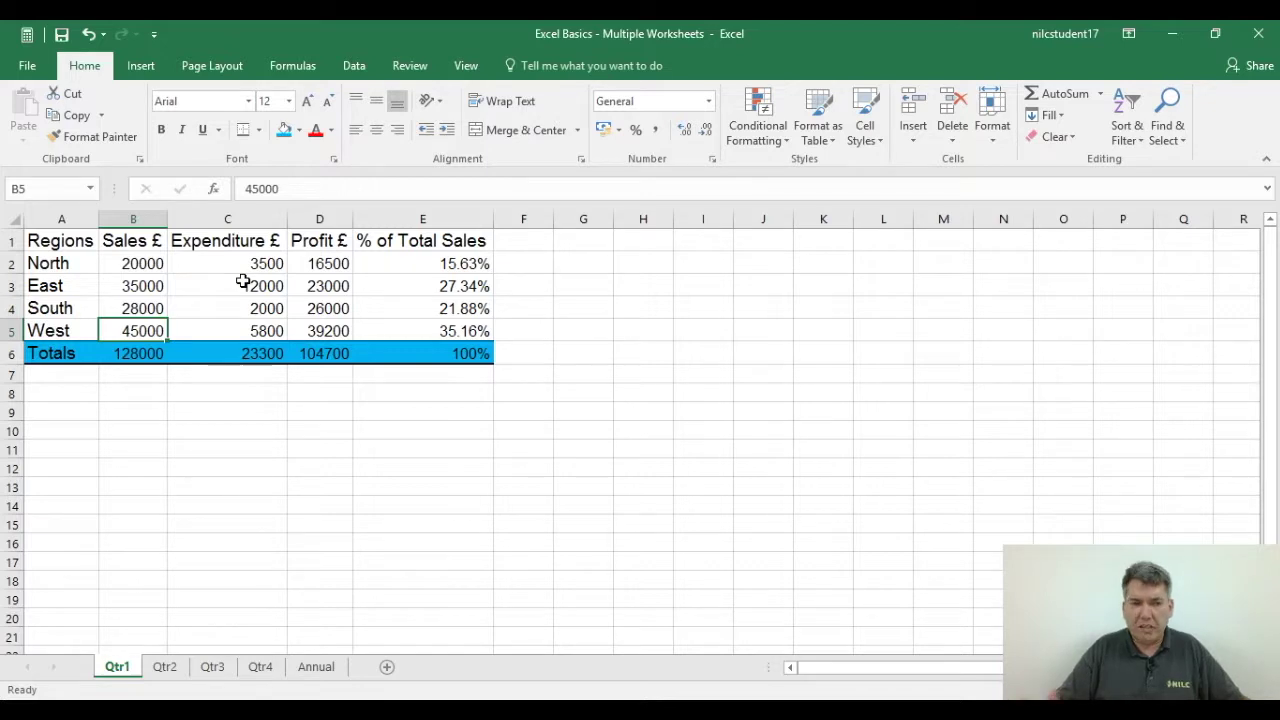
left_click(318, 668)
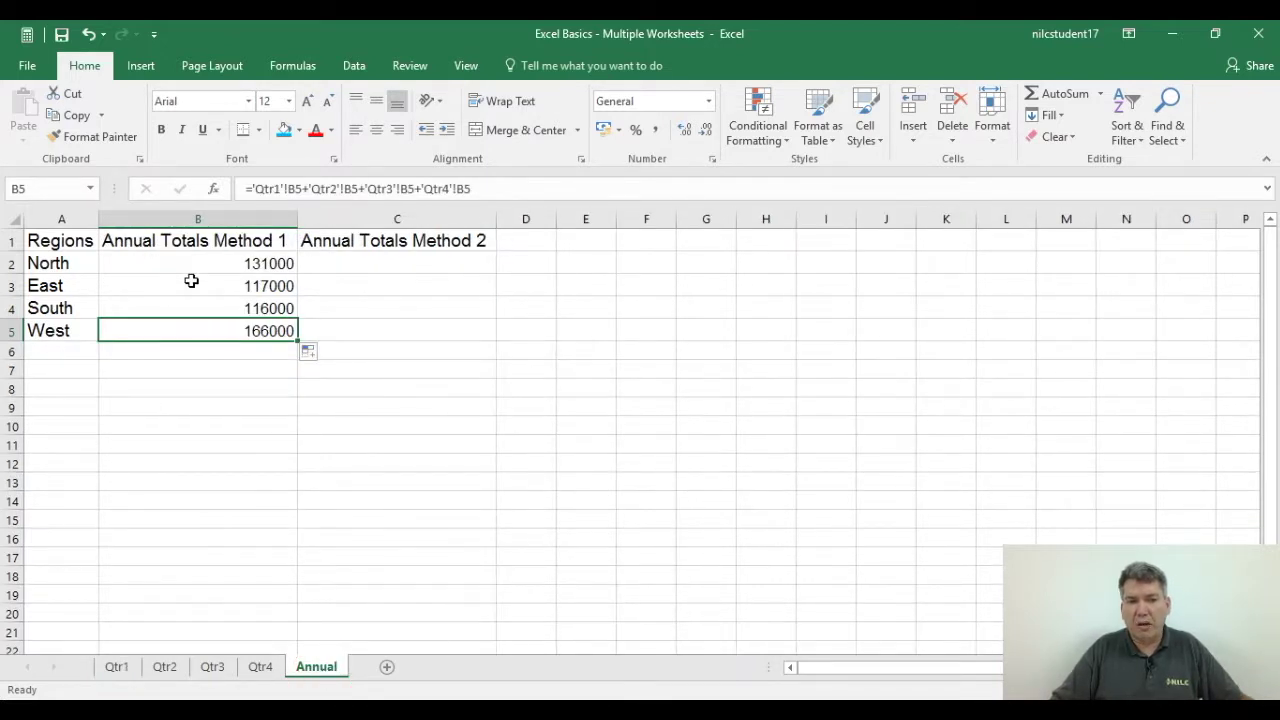
left_click(223, 281)
left_click(226, 308)
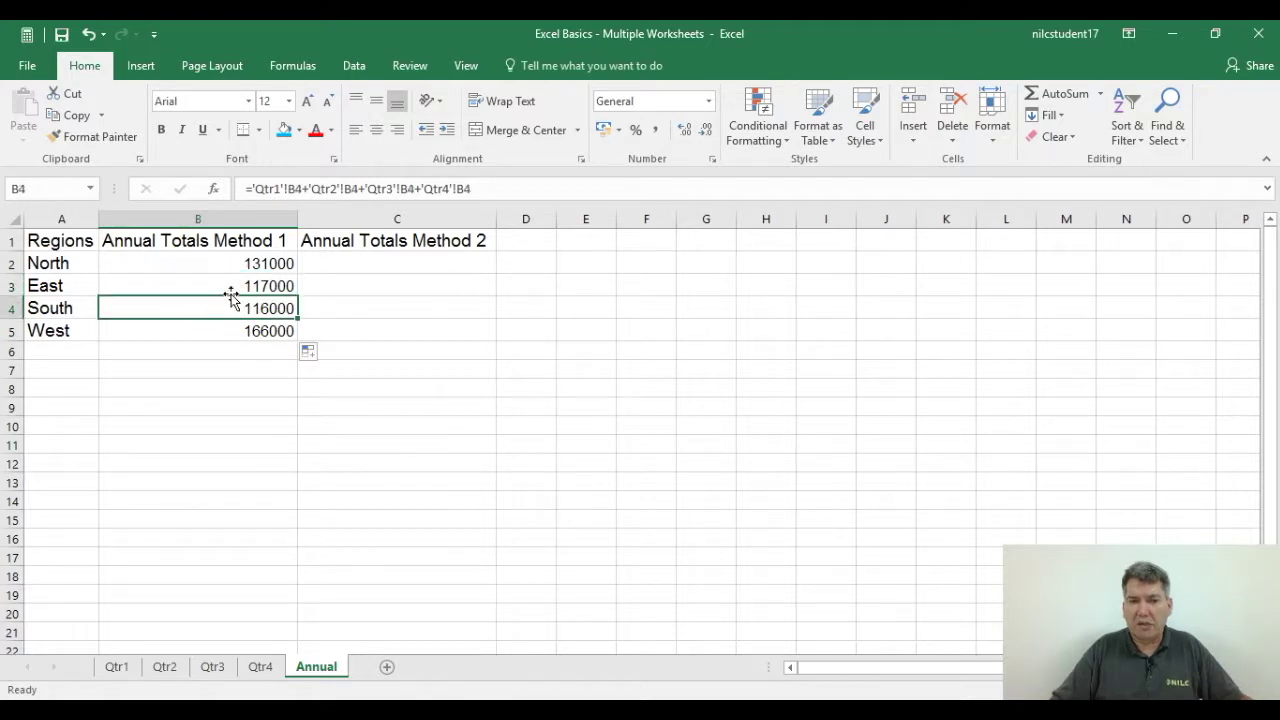
left_click(241, 264)
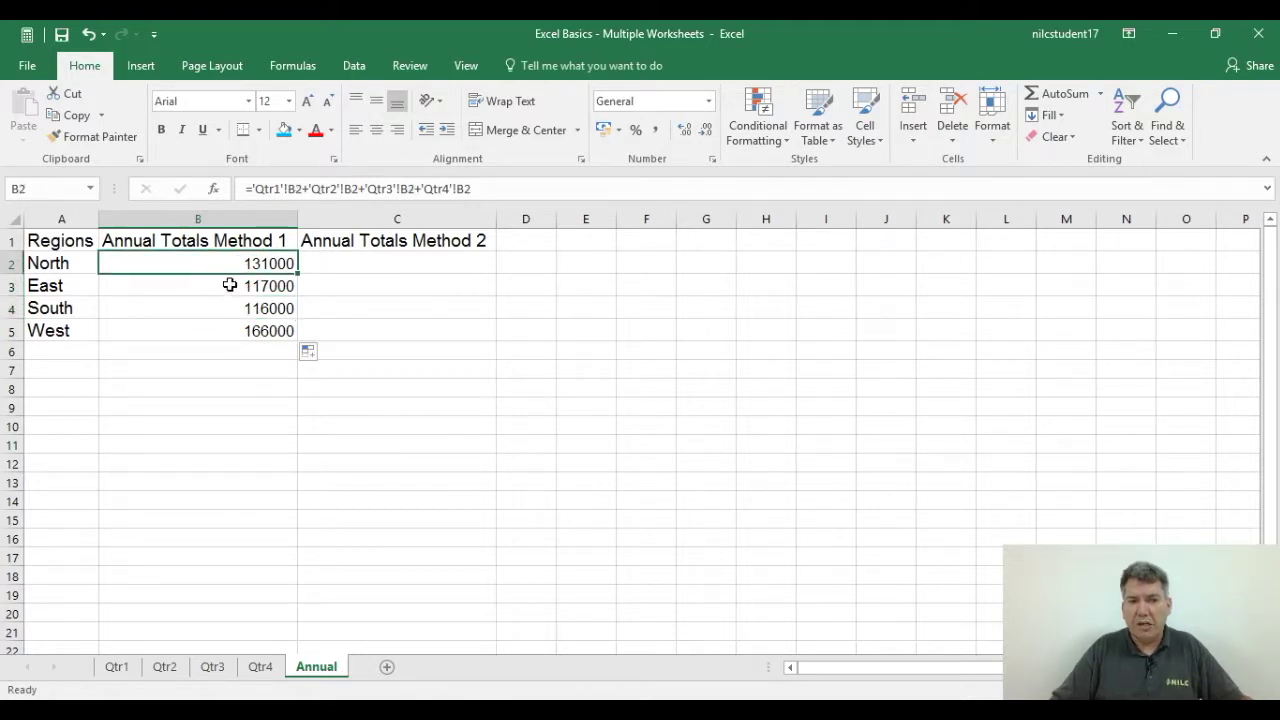
left_click(229, 285)
left_click(233, 309)
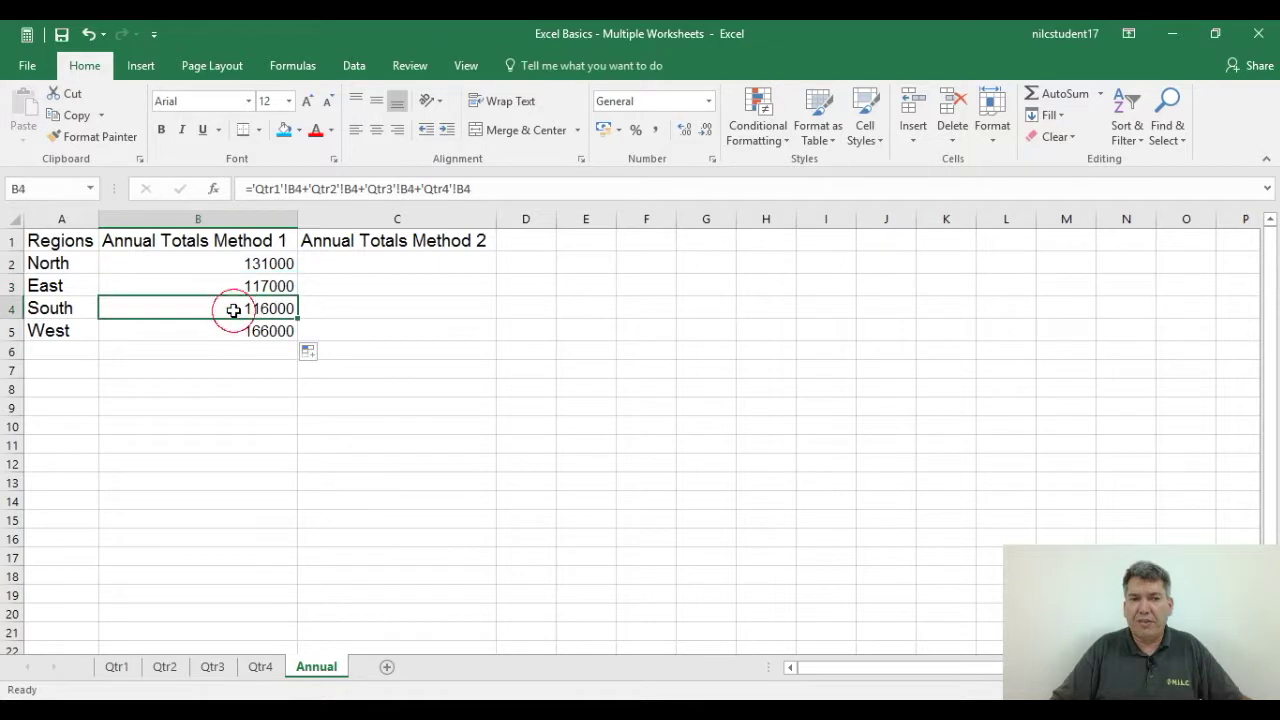
left_click(235, 331)
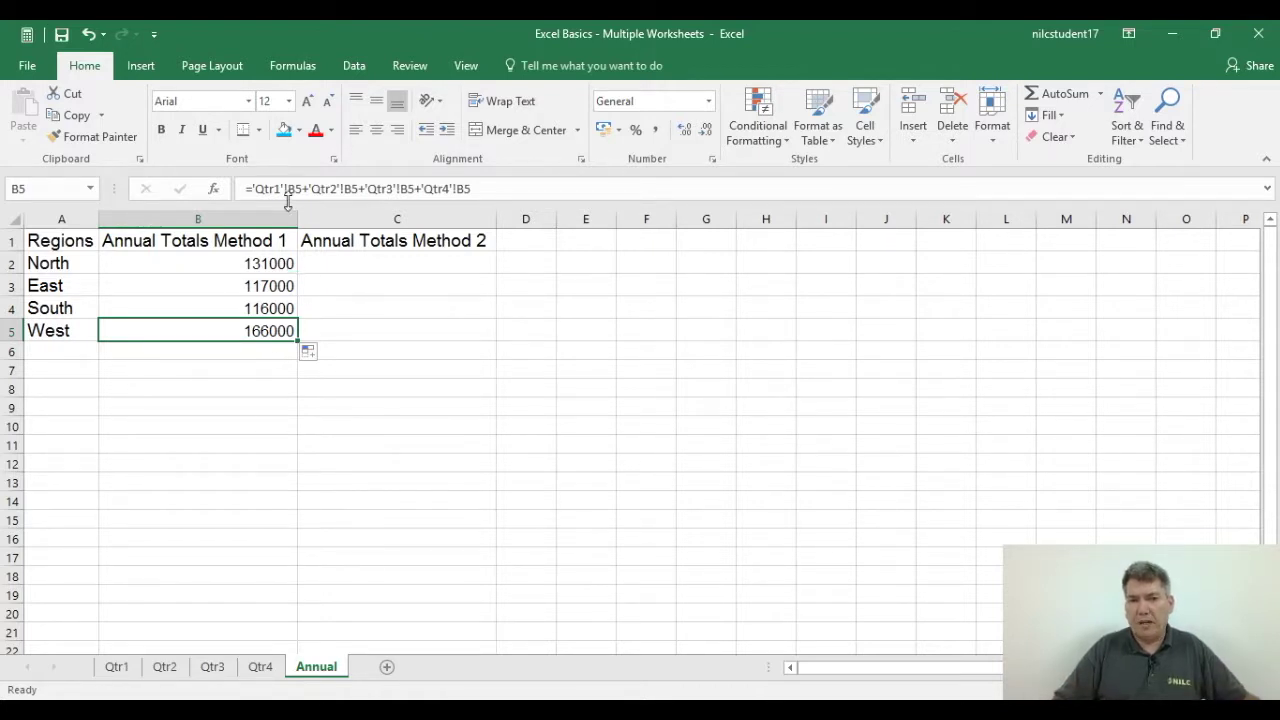
Compare the North total formula in Annual B2 with the North sales cell B2 on each of the Qtr1 to Qtr4 sheets
left_click(265, 258)
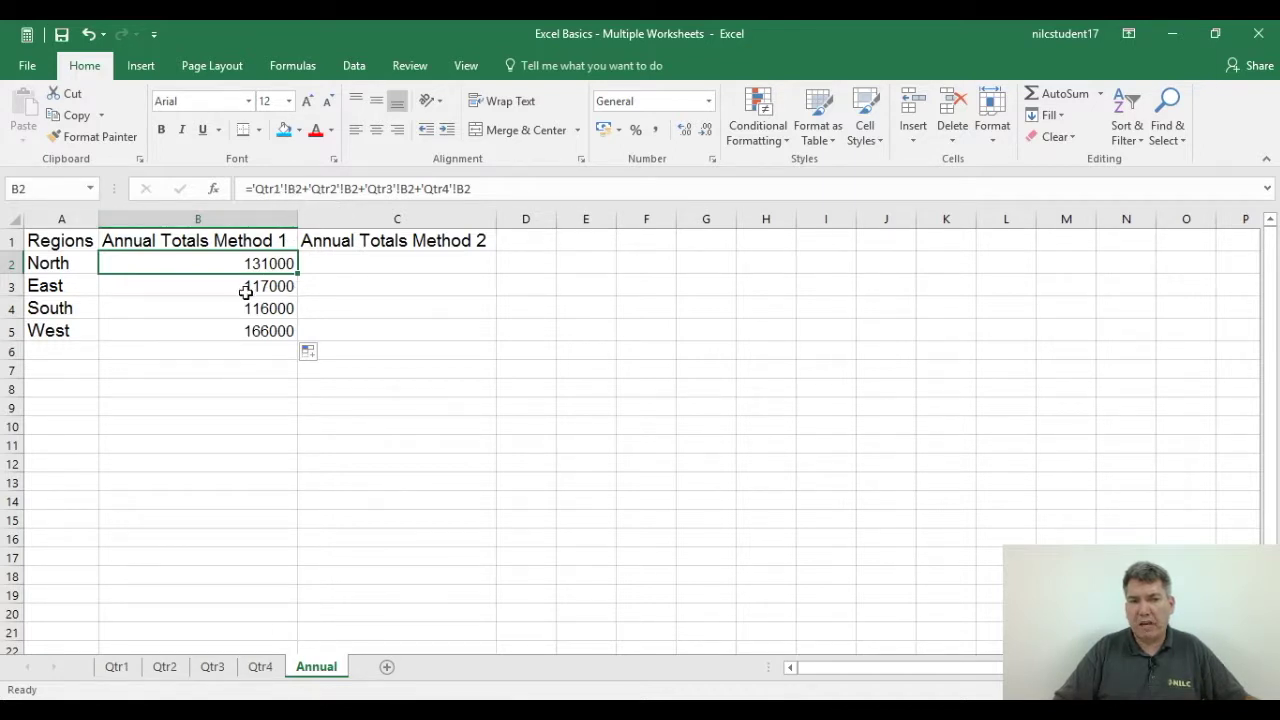
left_click(118, 667)
left_click(126, 265)
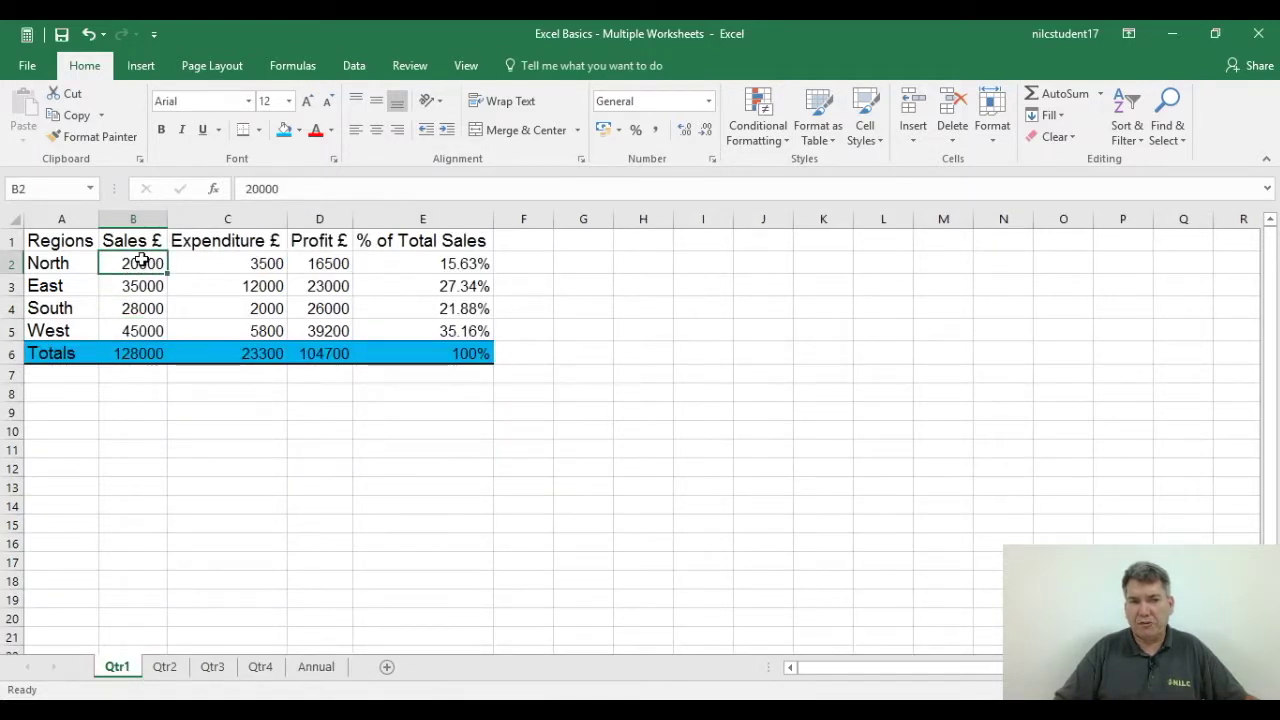
left_click(168, 670)
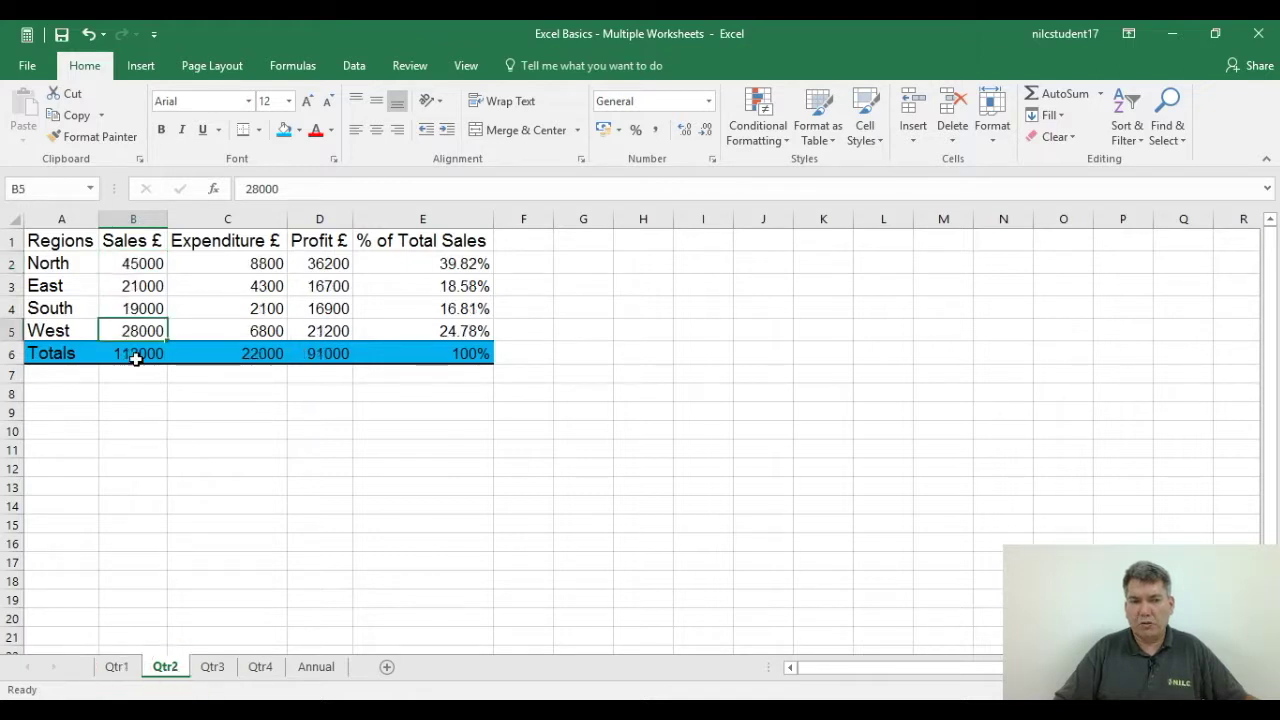
left_click(156, 264)
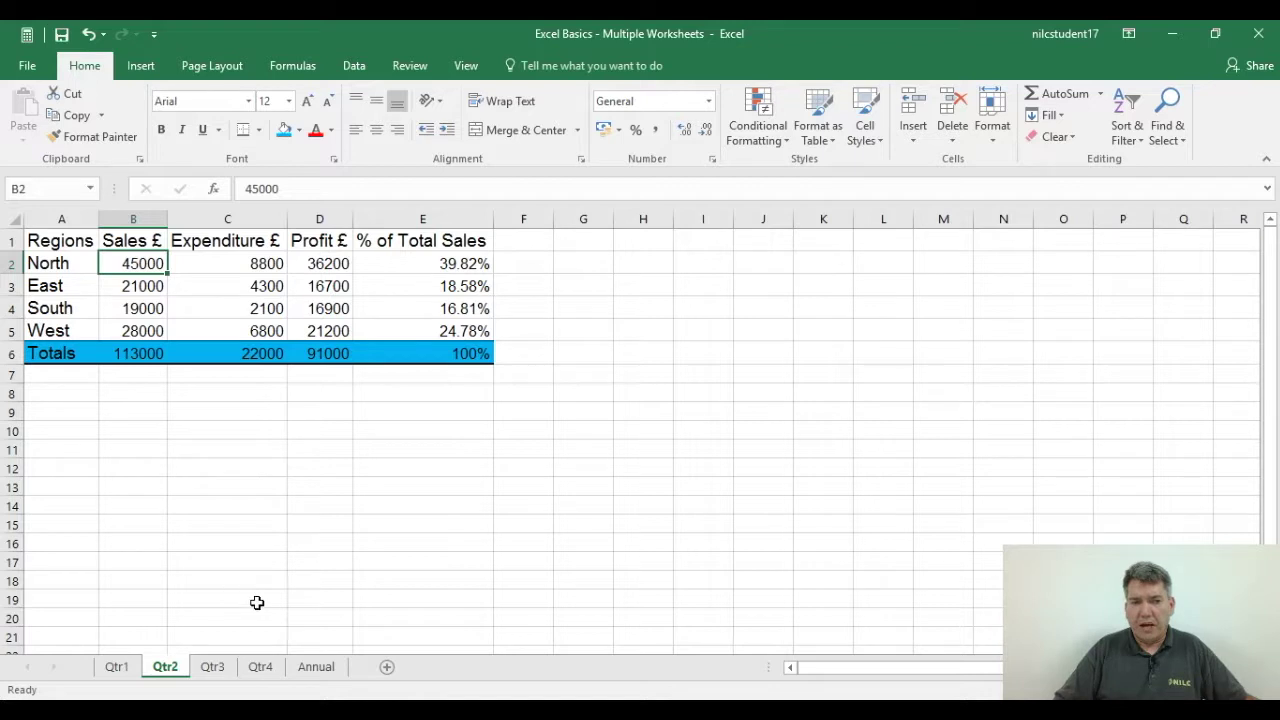
left_click(214, 667)
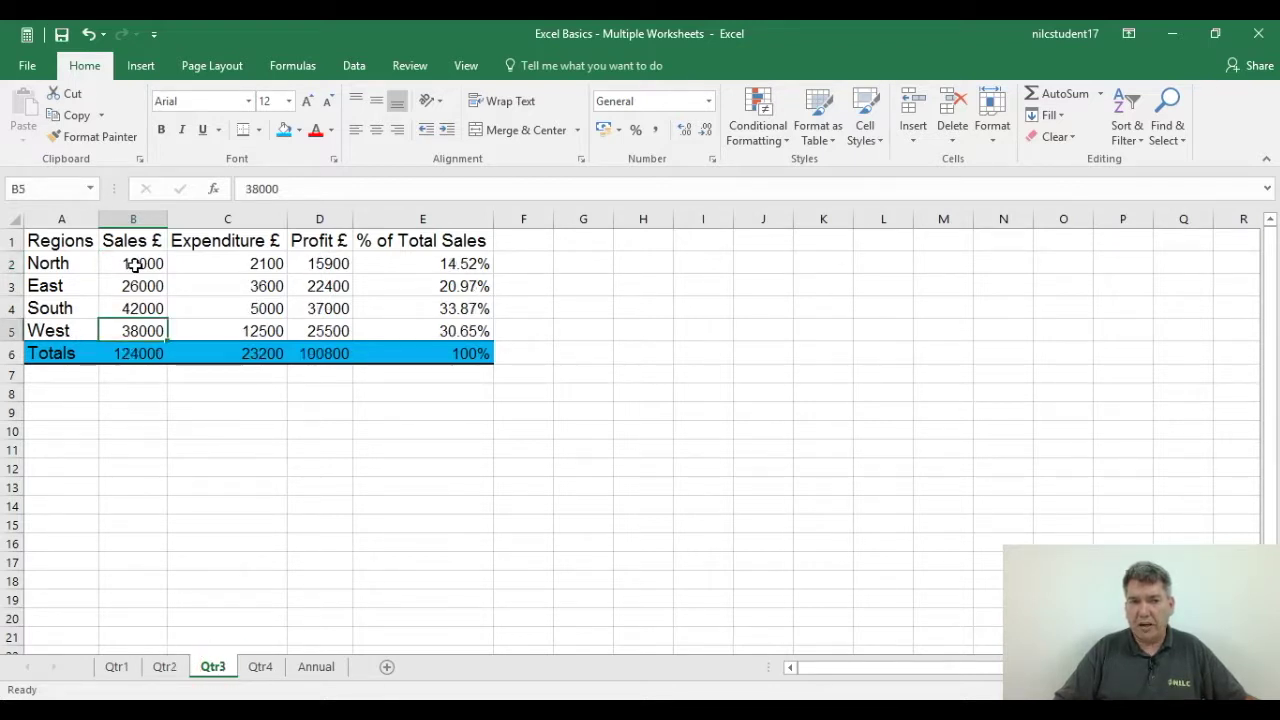
left_click(258, 669)
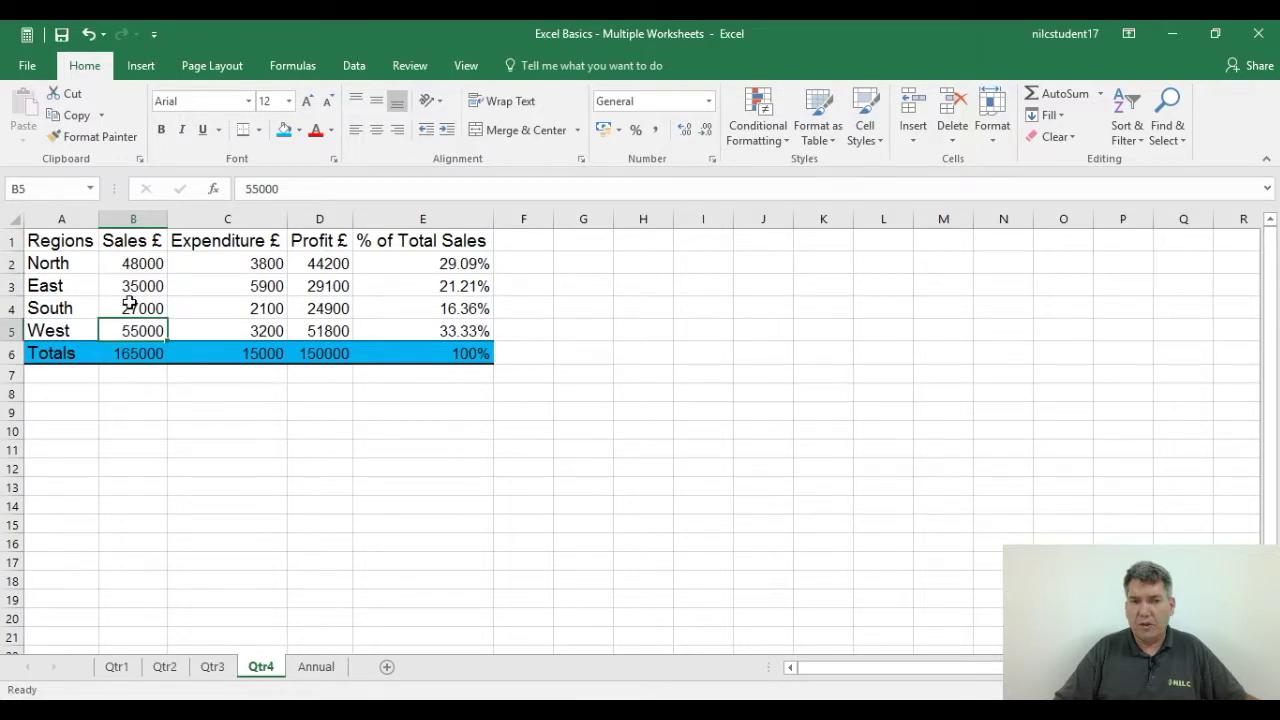
left_click(131, 263)
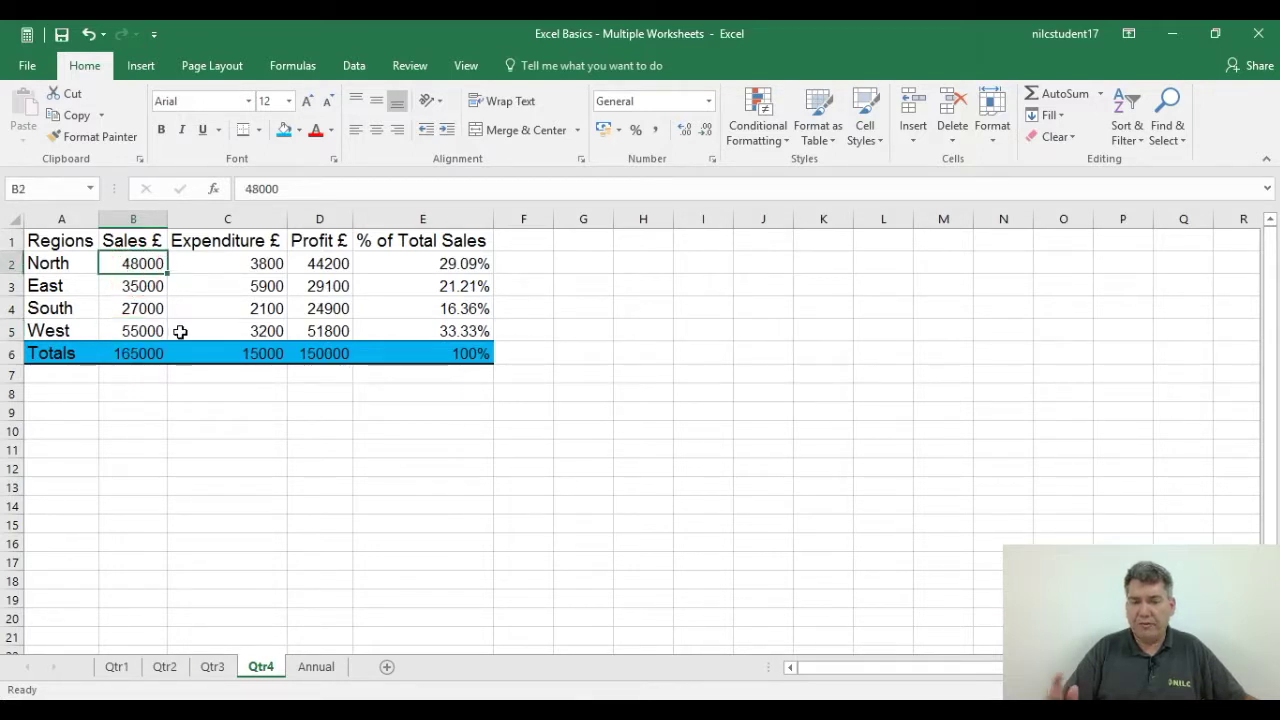
Start a SUM function in Annual C2 for North under Annual Totals Method 2, with 'Qtr1'!B2 as its Number1 argument
left_click(324, 670)
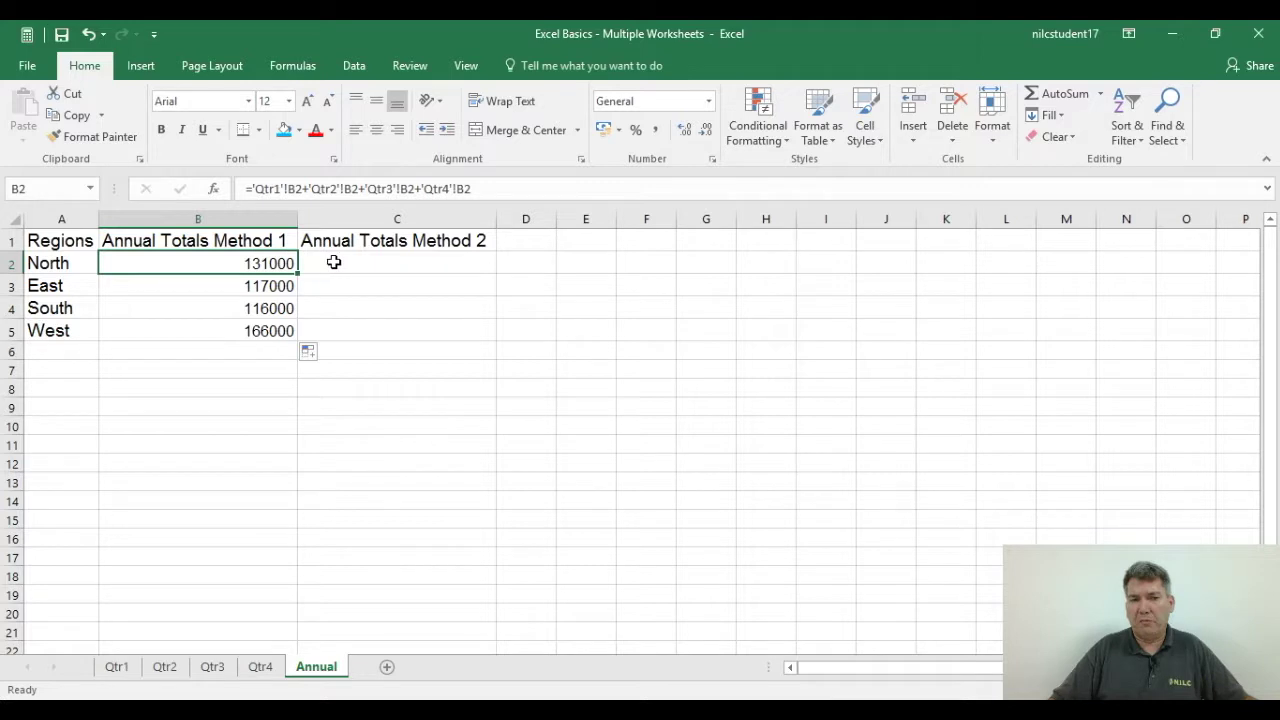
left_click(390, 263)
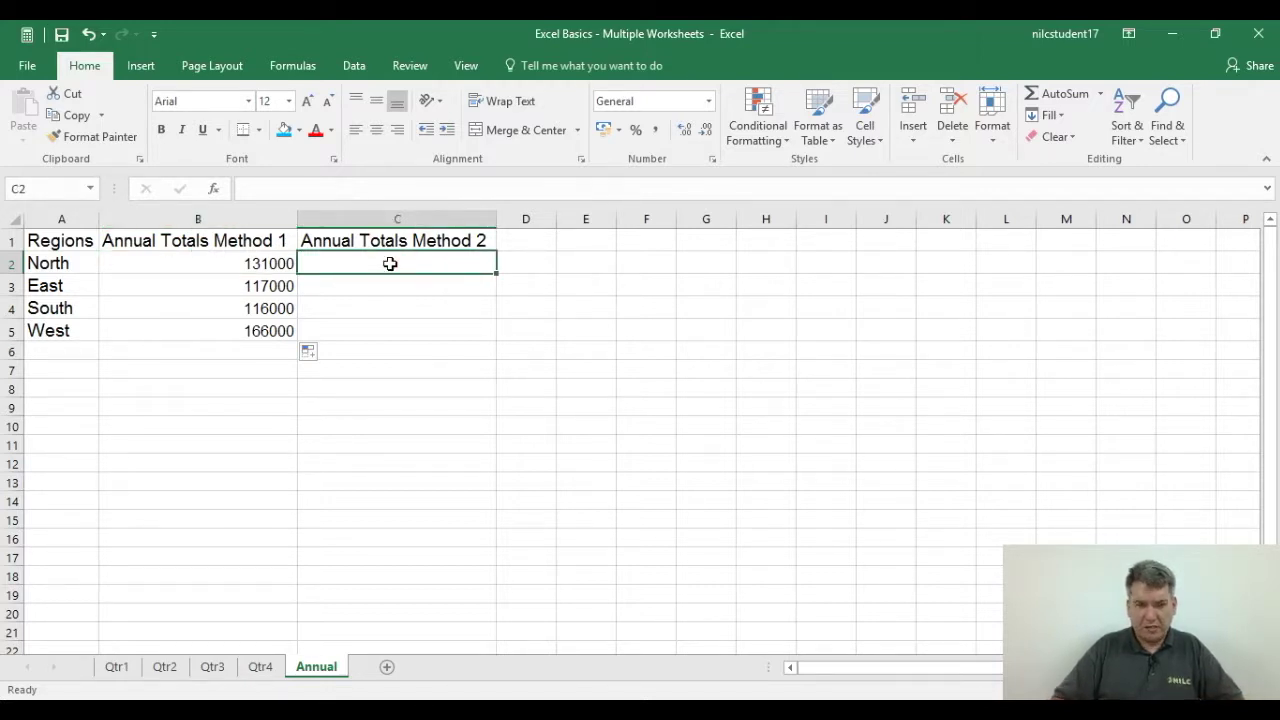
type("=sum")
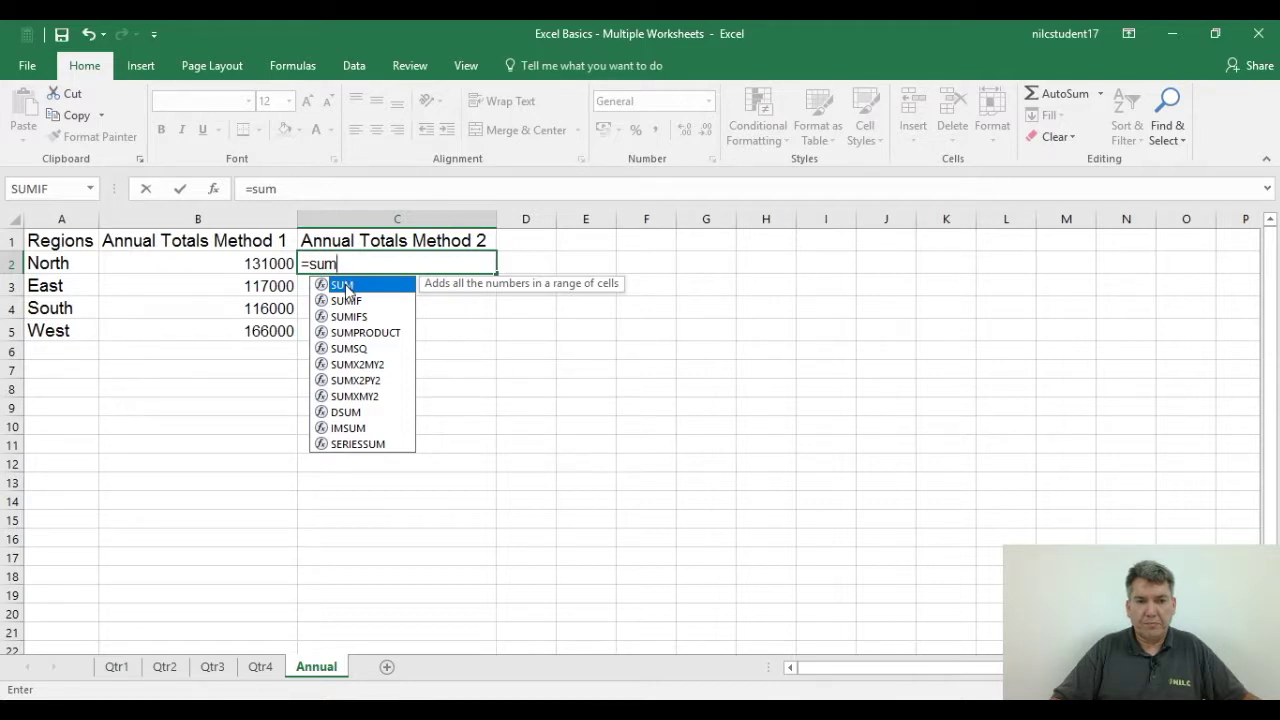
double_click(345, 287)
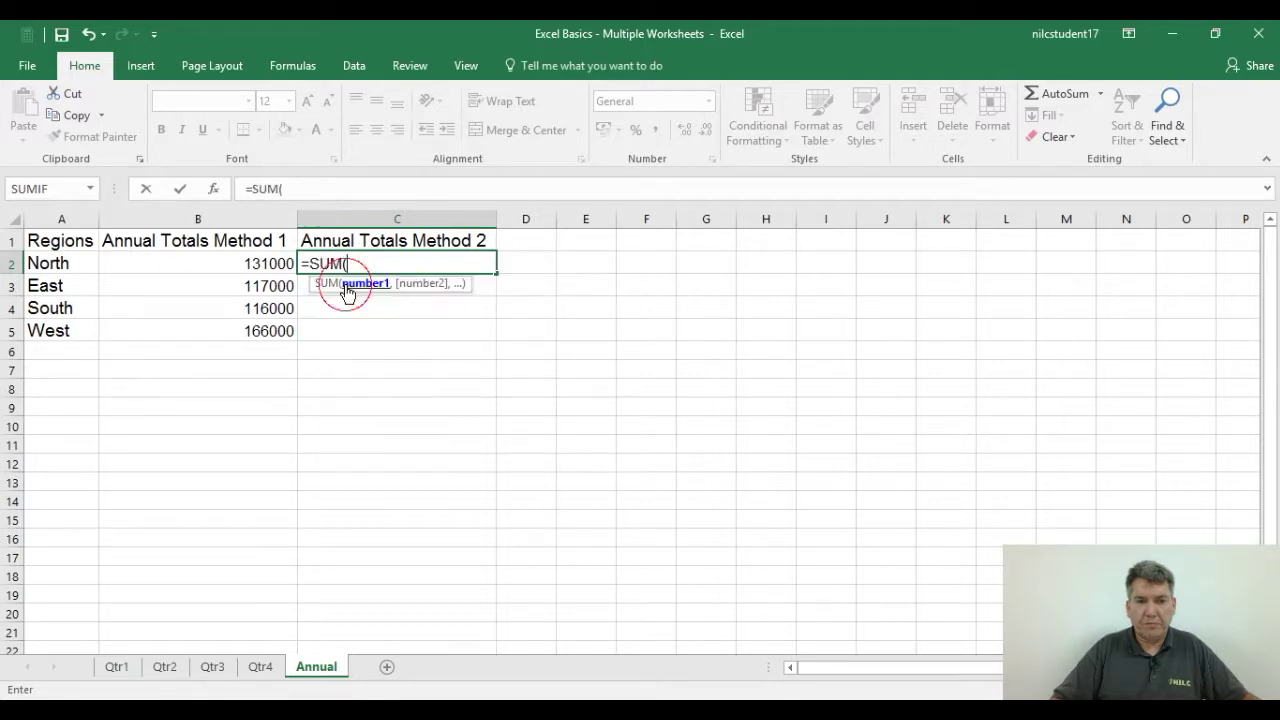
left_click(214, 188)
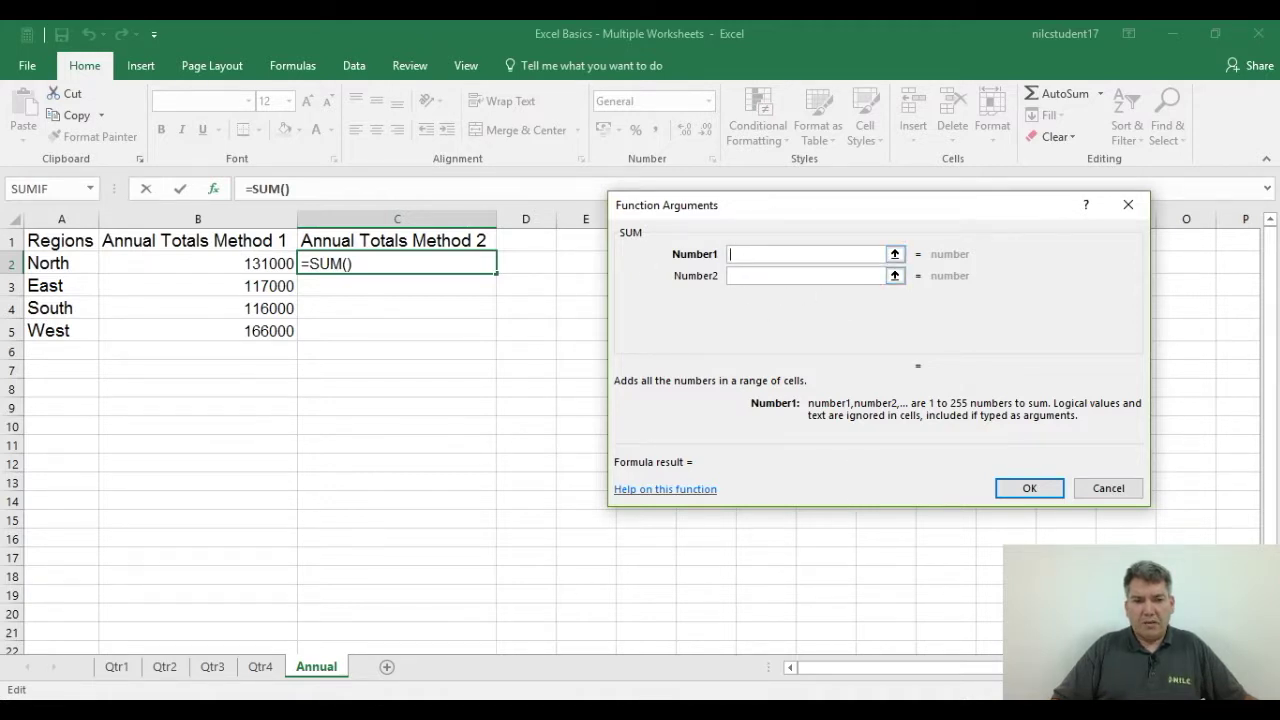
left_click(117, 667)
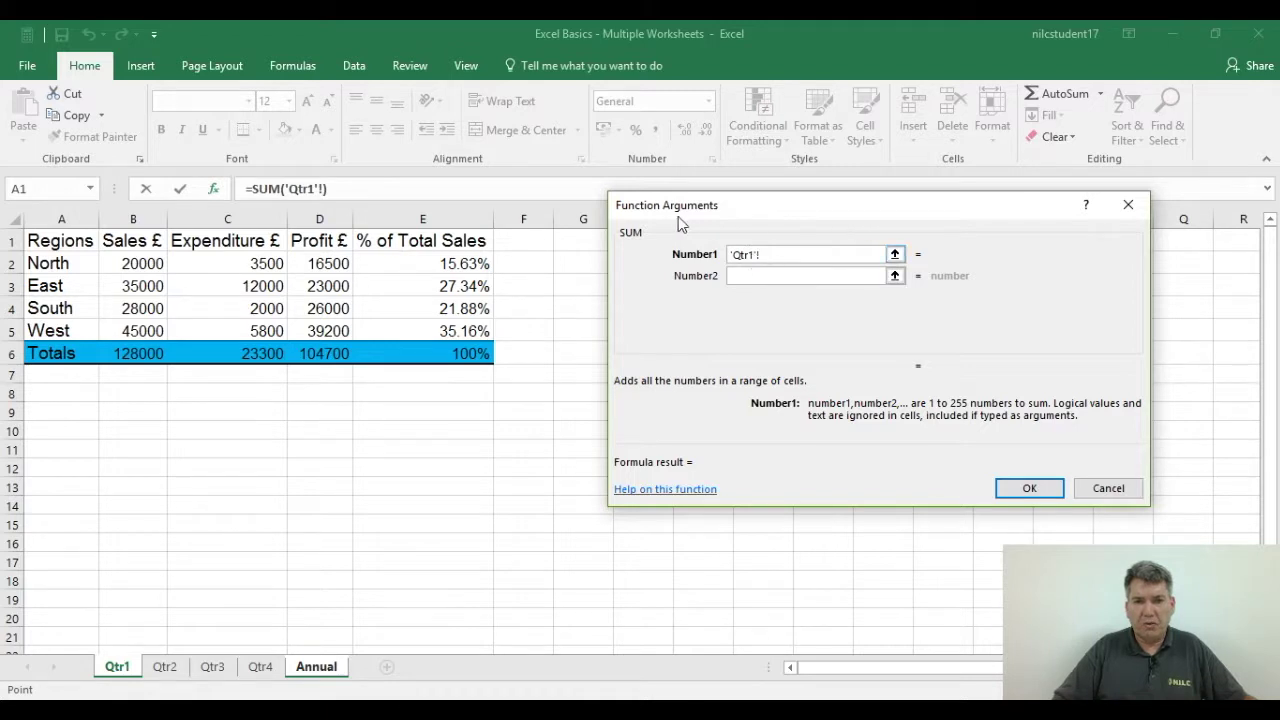
left_click(127, 265)
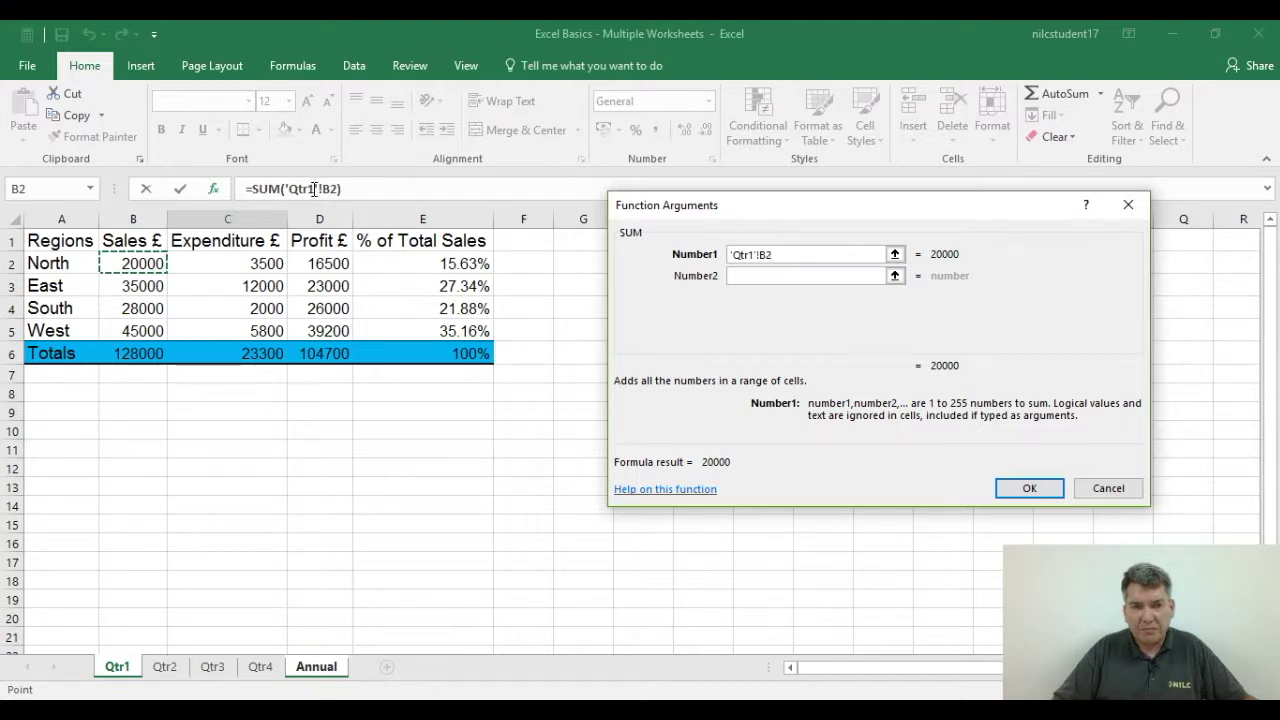
Extend the SUM's sheet reference to span Qtr1:Qtr4 and enter the formula =SUM('Qtr1:Qtr4'!B2)
left_click(316, 188)
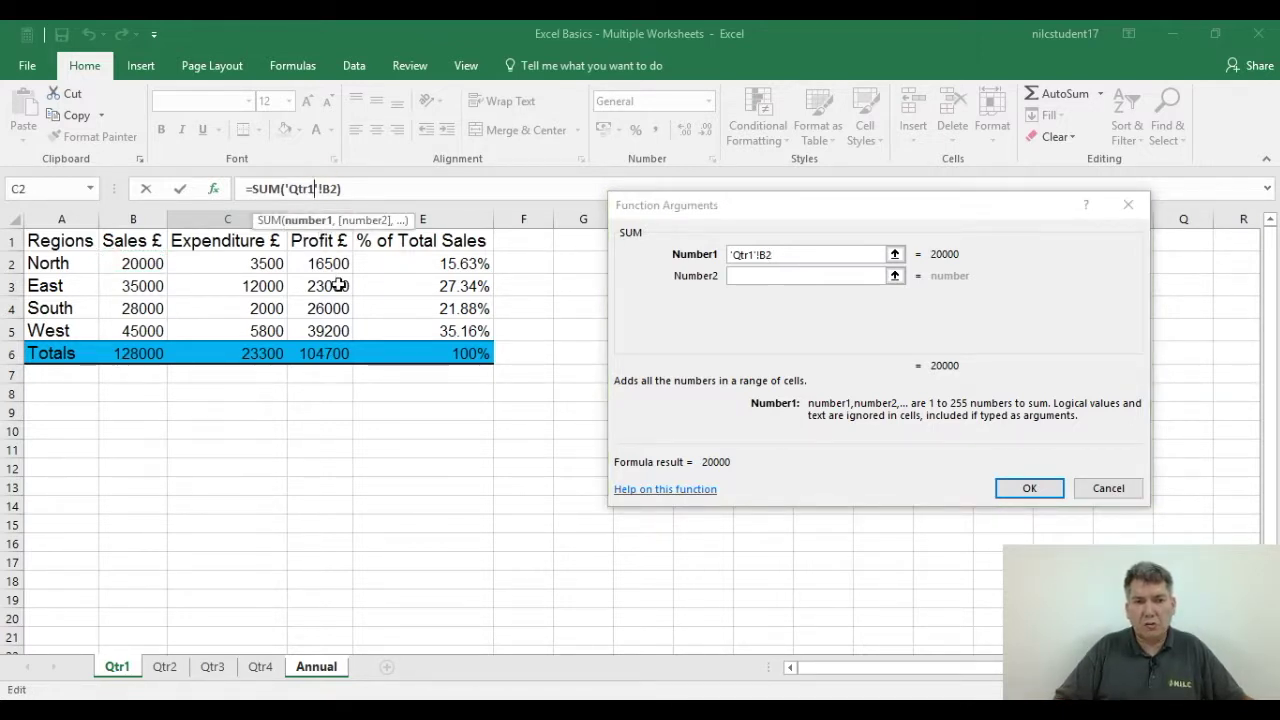
type(":")
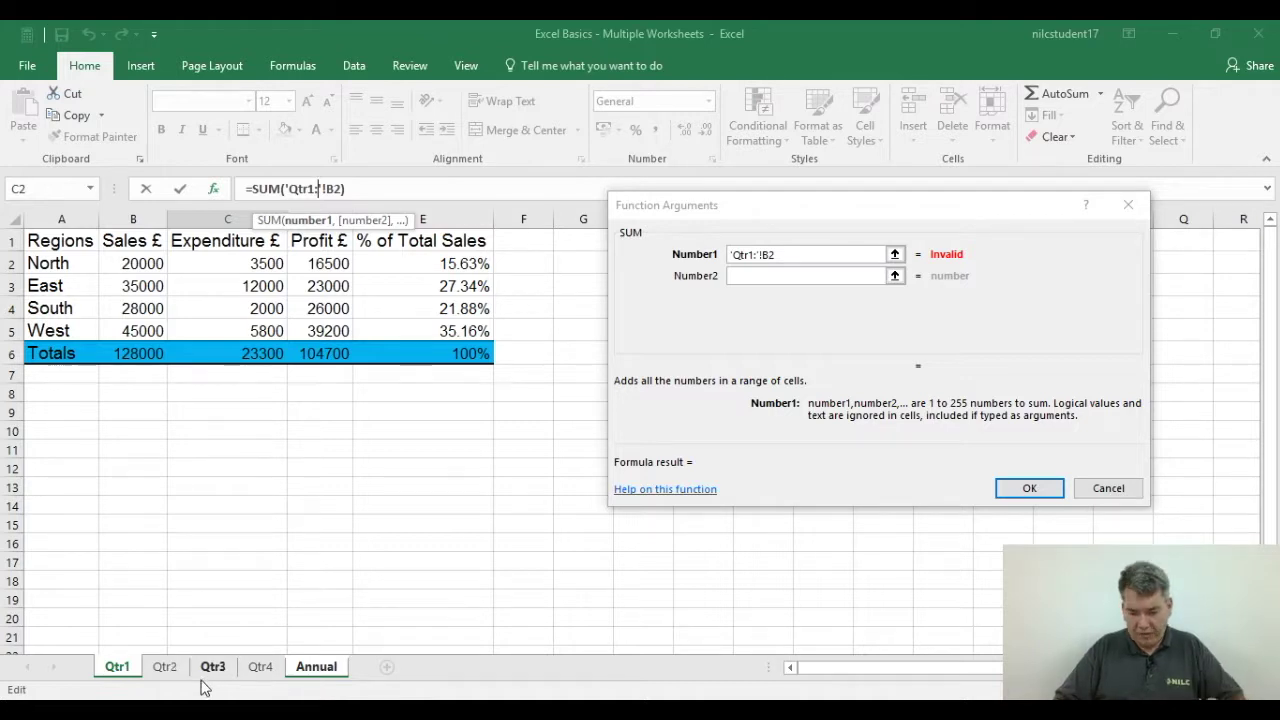
type("Qtr")
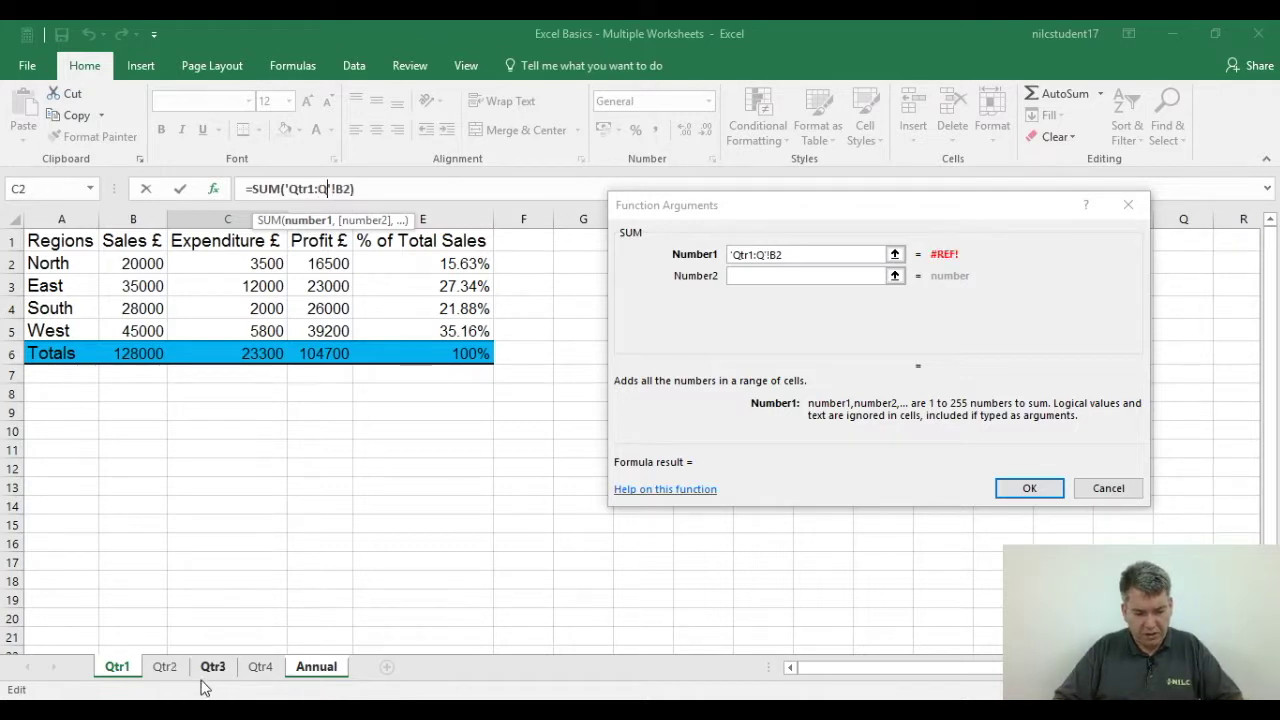
type("4")
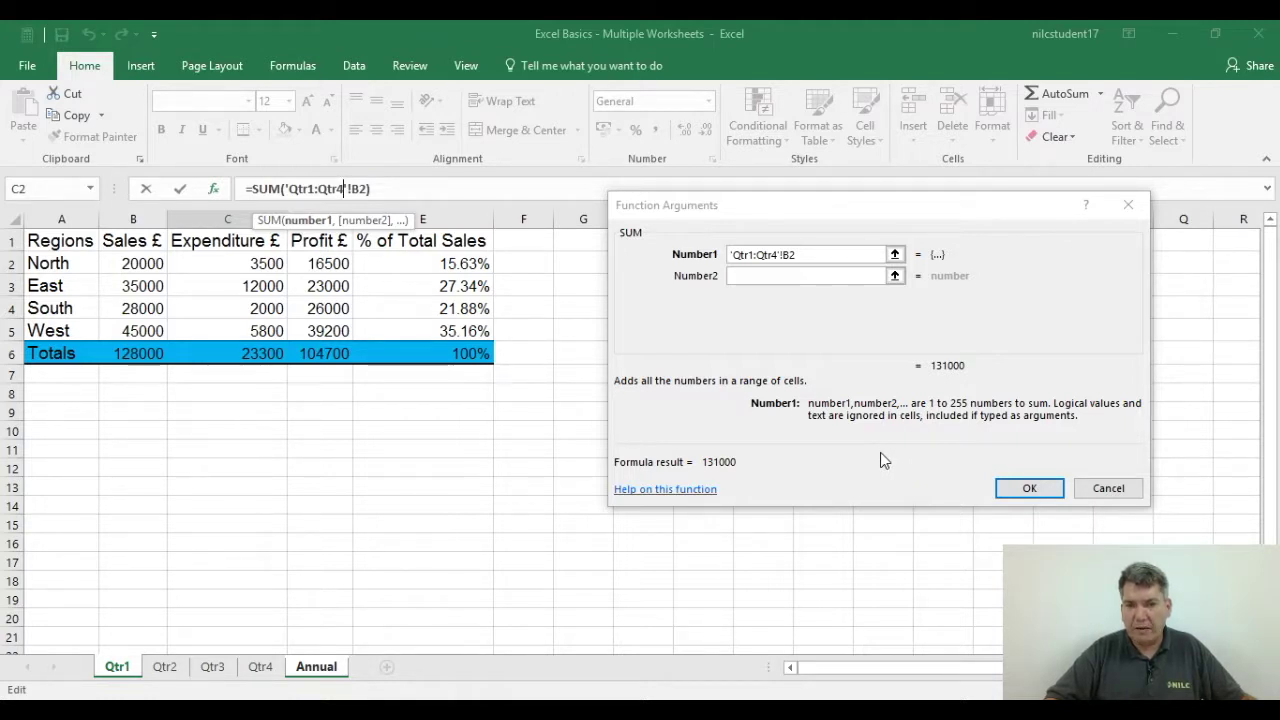
left_click(1026, 489)
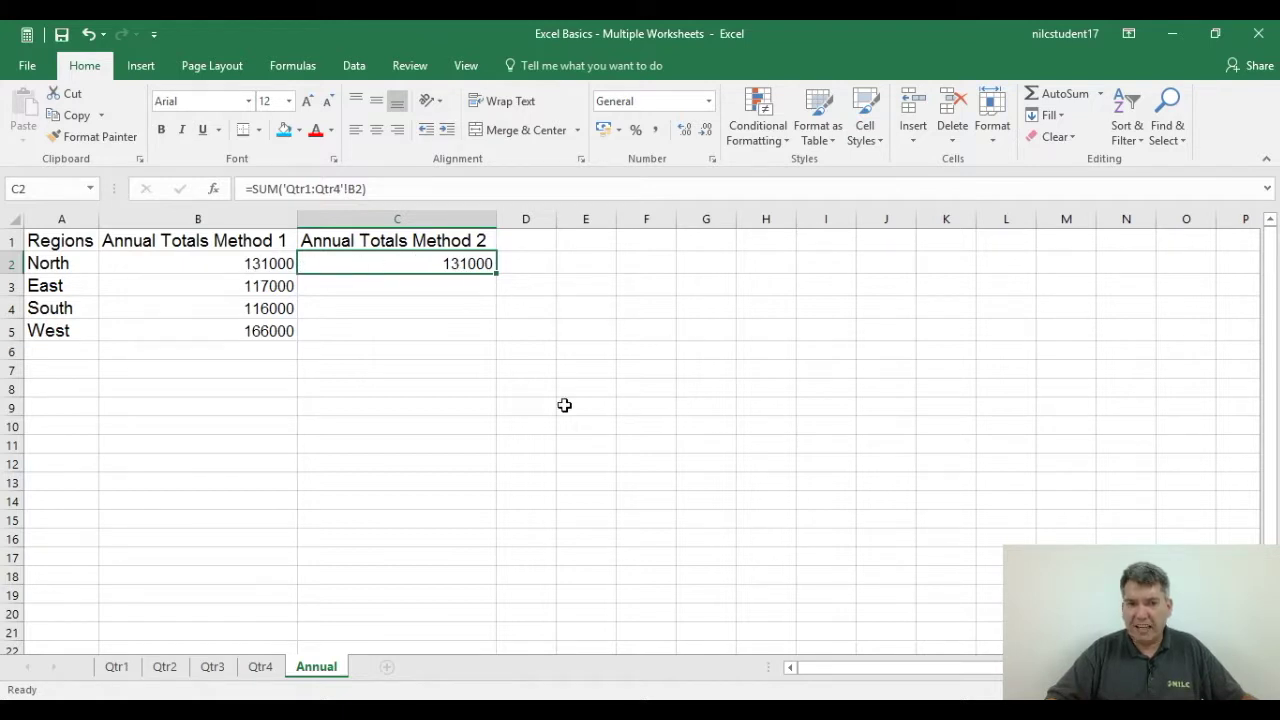
Fill the Method 2 SUM formula from C2 down through C5 and compare the totals with those of Method 1
left_click_drag(498, 274, 495, 338)
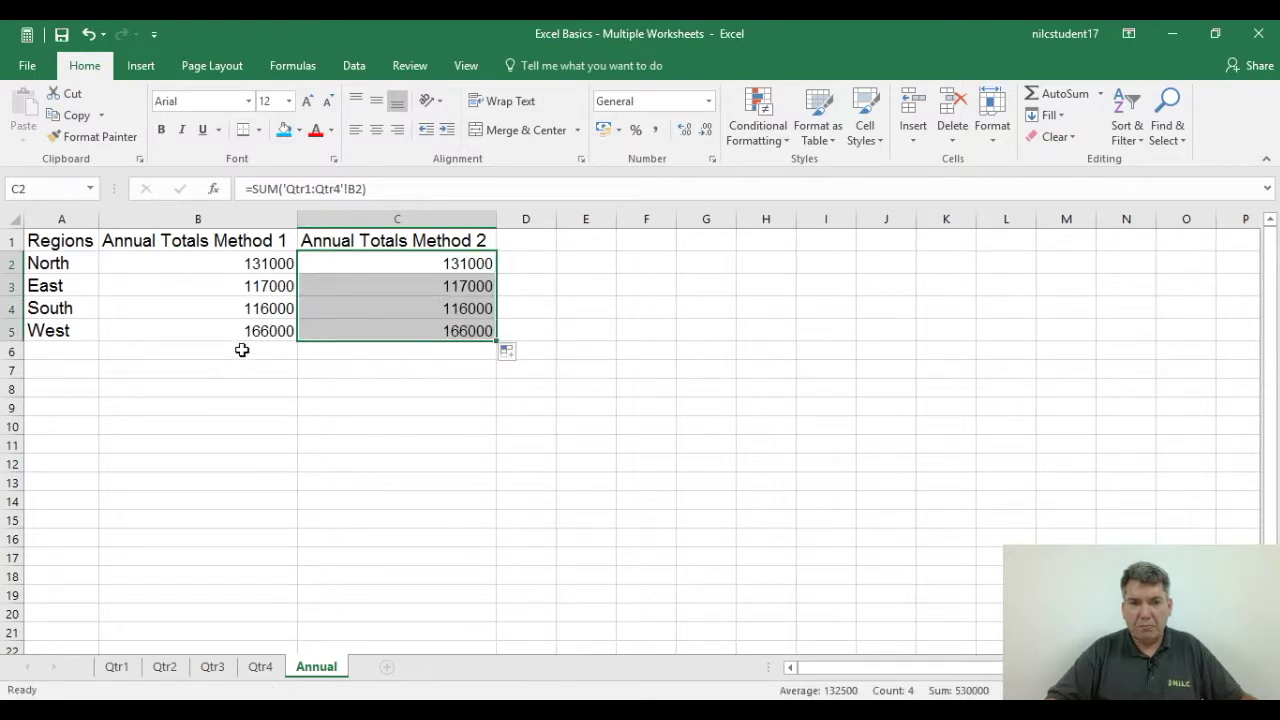
left_click_drag(195, 268, 201, 329)
left_click(404, 272)
left_click_drag(404, 276, 408, 325)
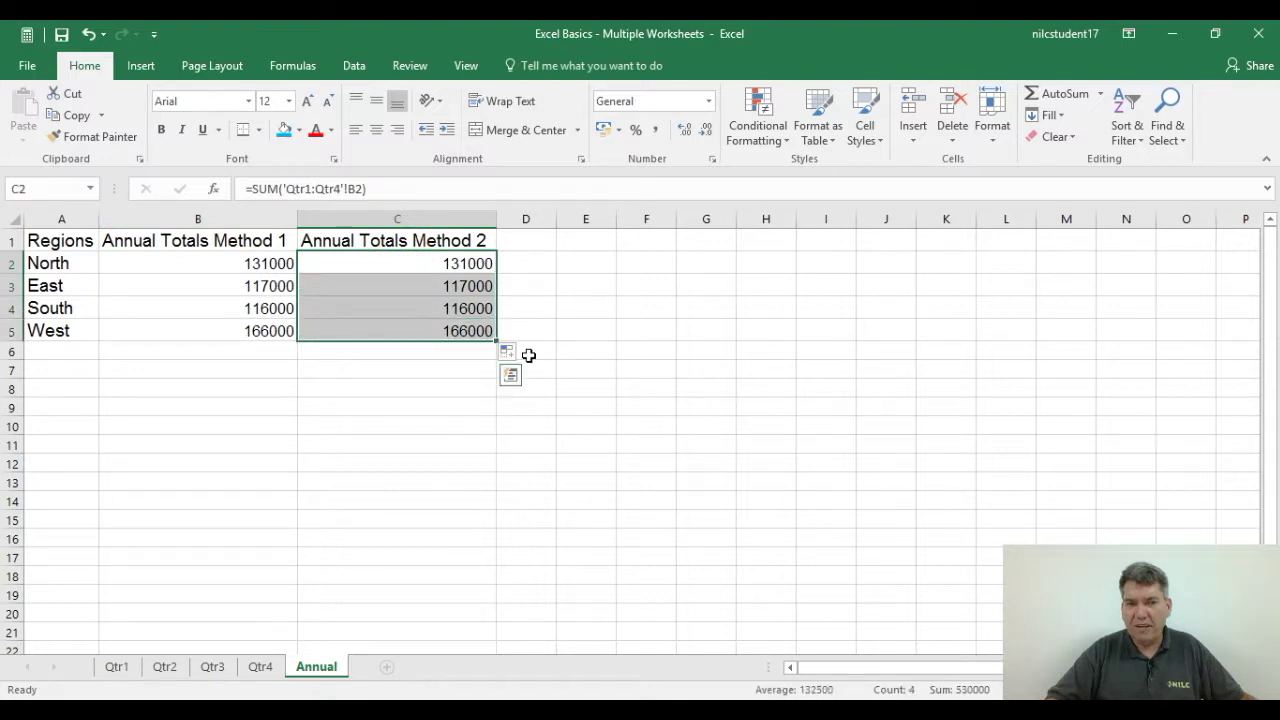
Compare the North formulas of both methods in Annual cells B2 and C2
left_click(240, 264)
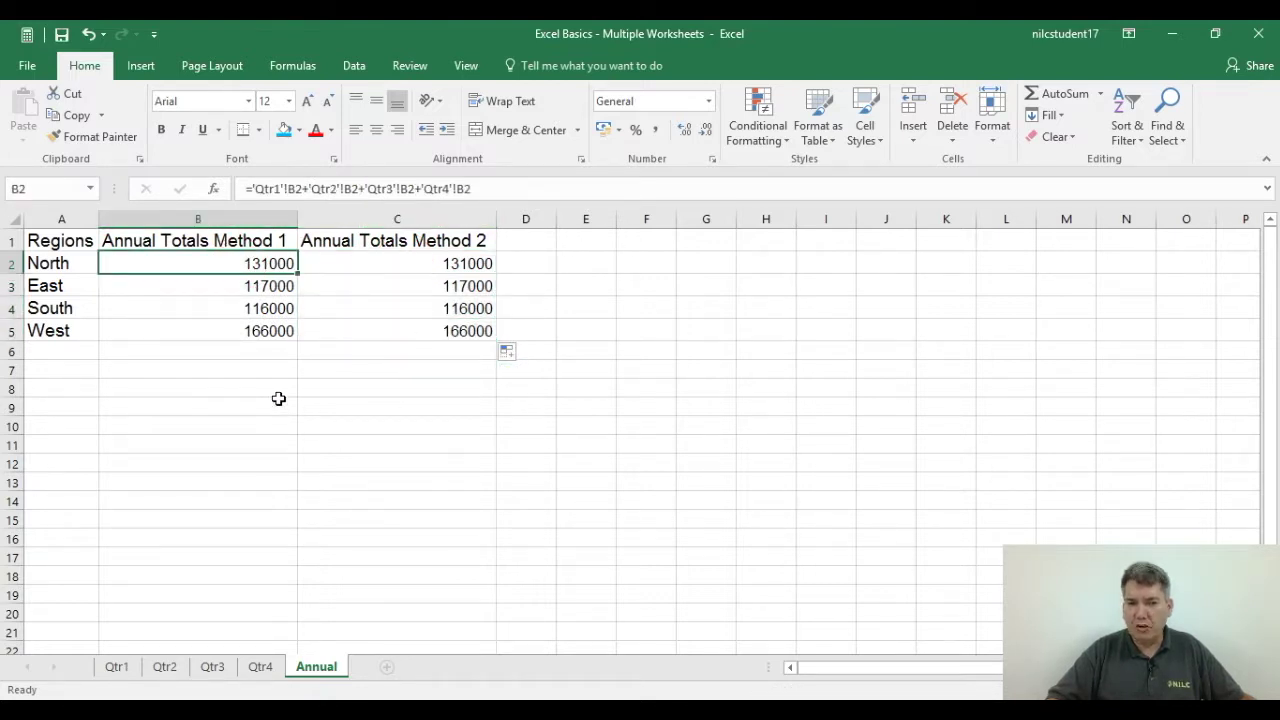
left_click(417, 268)
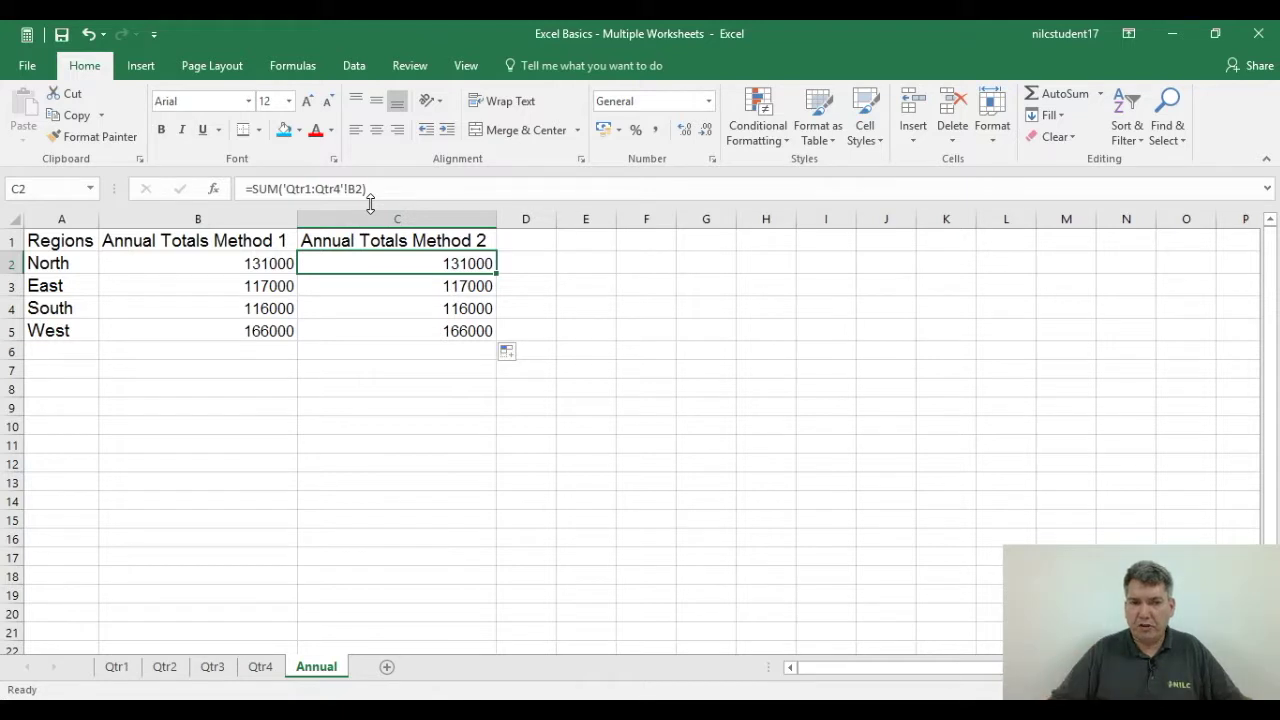
left_click(164, 264)
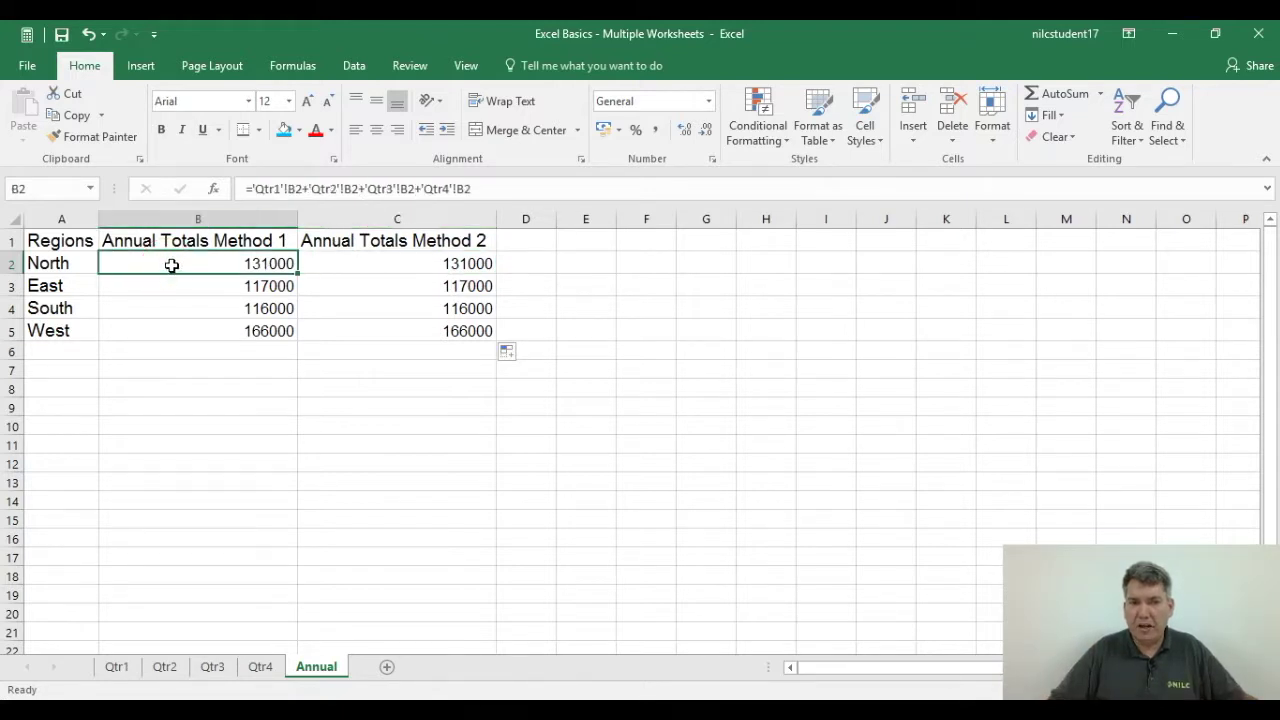
left_click(430, 267)
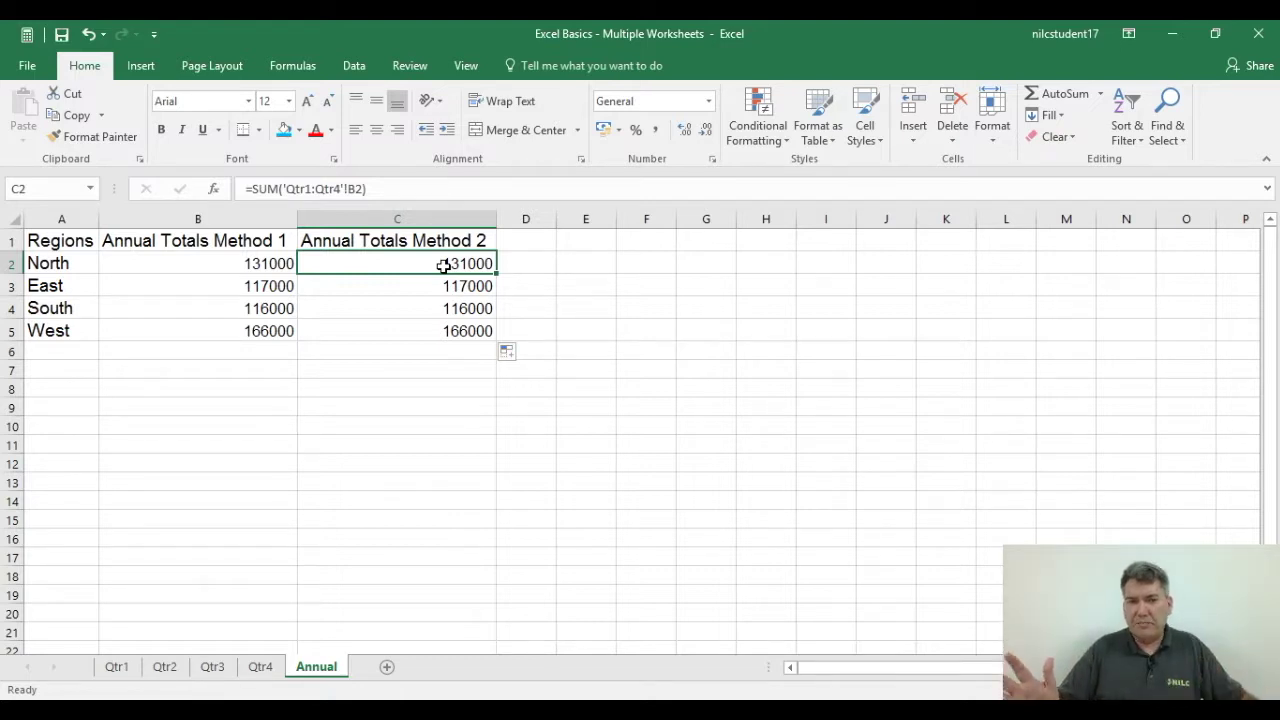
left_click(204, 271)
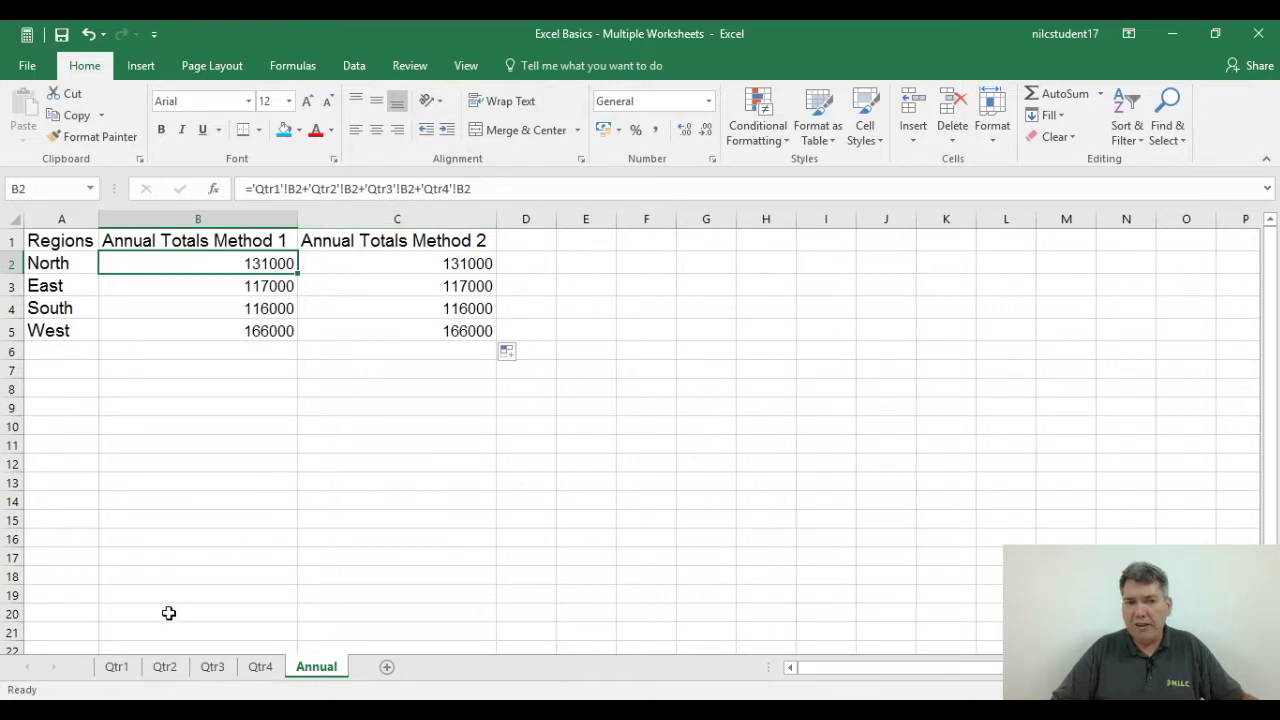
Review the table layout on the Qtr1 and Qtr2 sheets, and return to the Regions heading in Annual A1
left_click(118, 668)
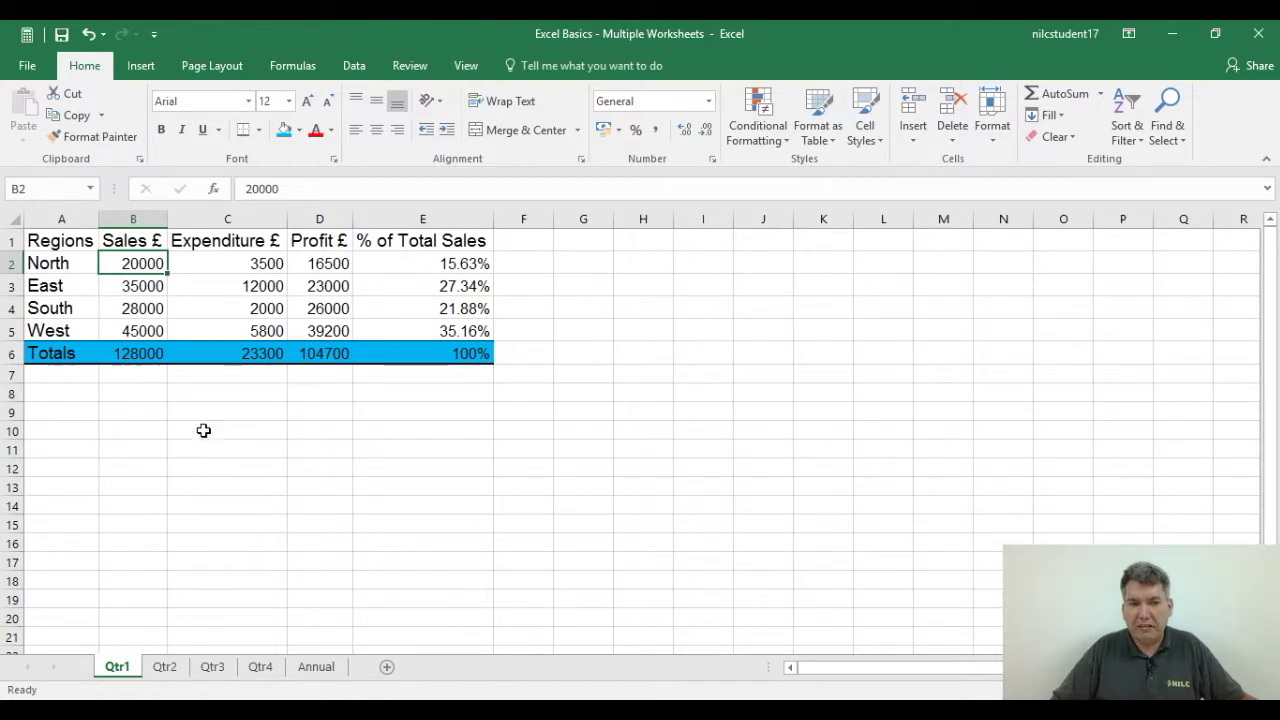
left_click(125, 433)
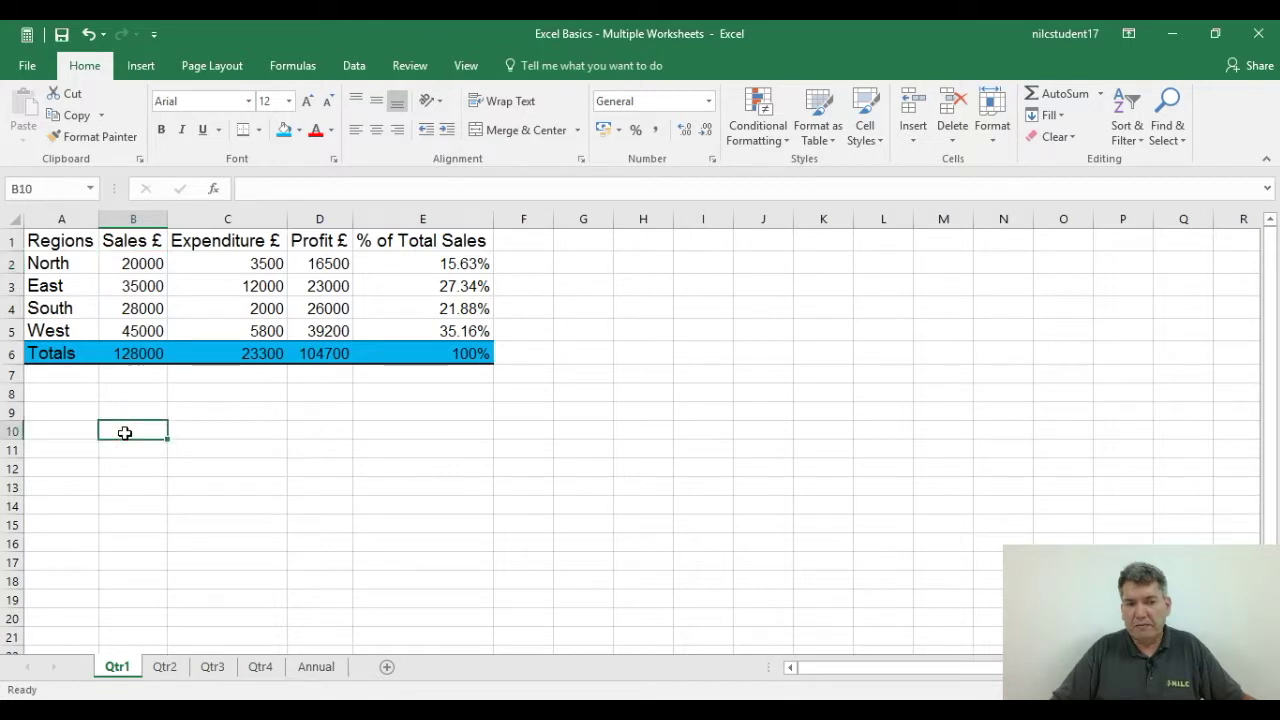
left_click(165, 667)
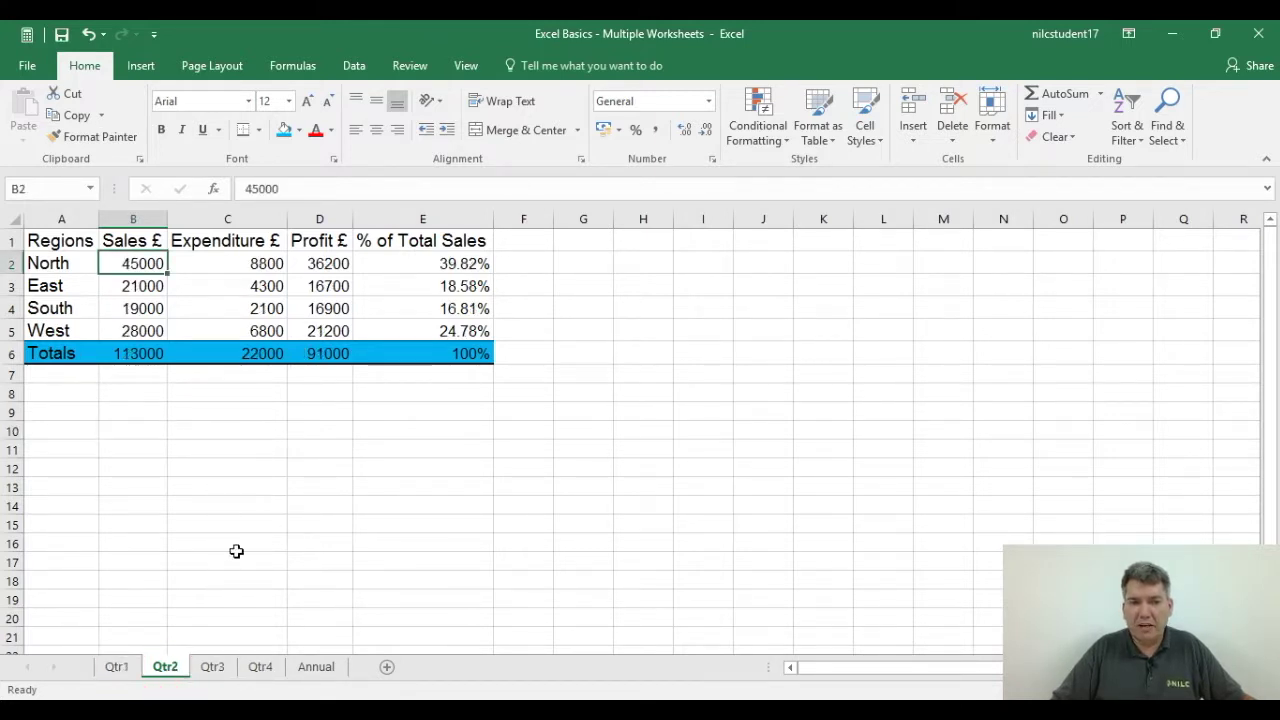
left_click(576, 499)
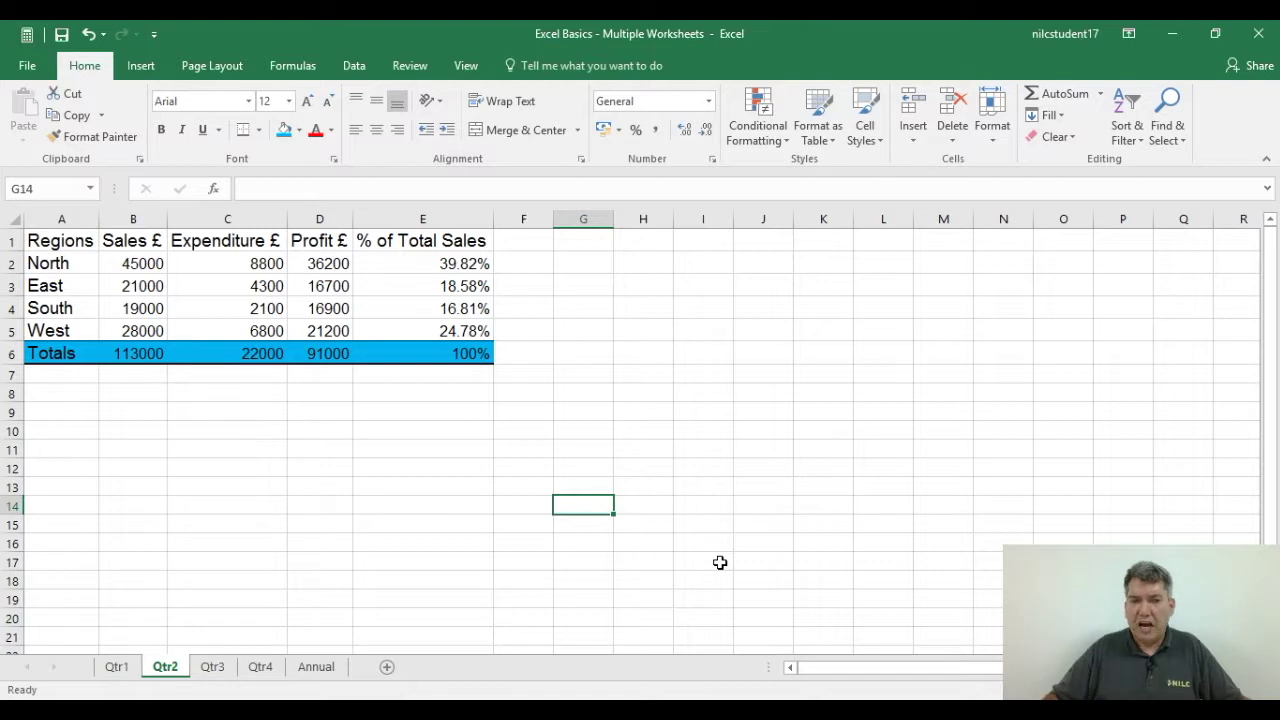
left_click(328, 667)
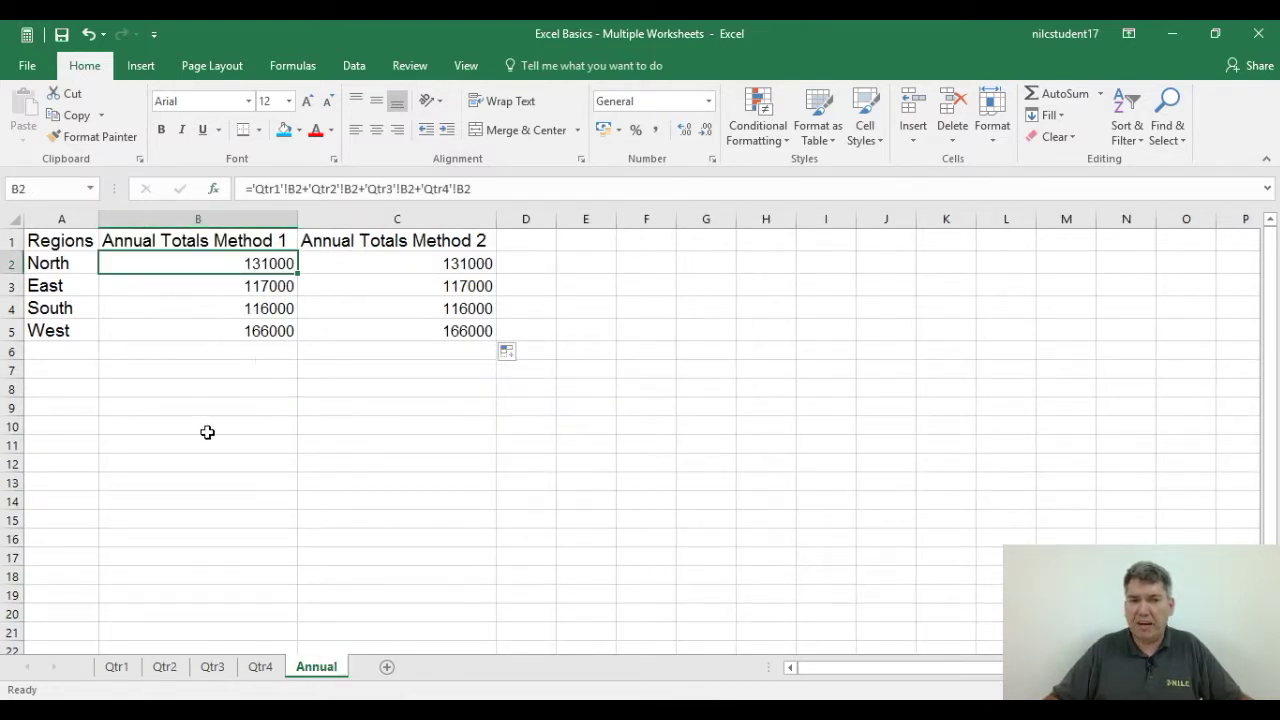
left_click(63, 238)
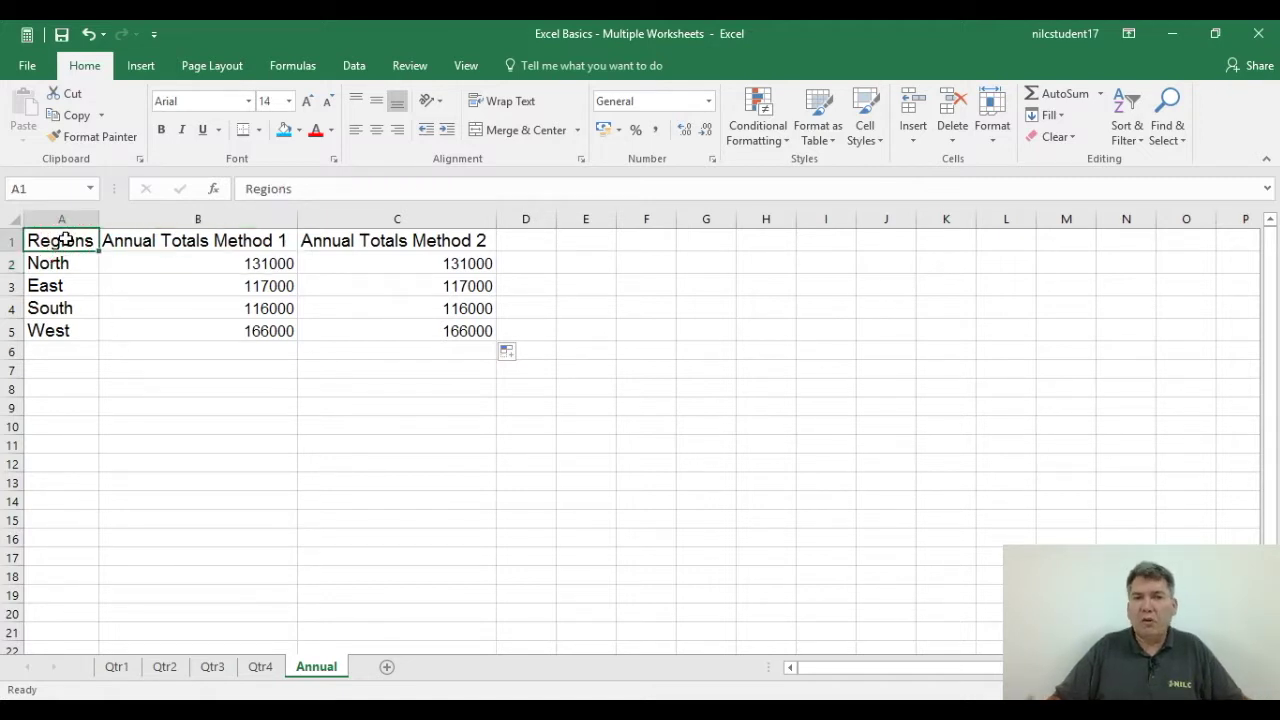